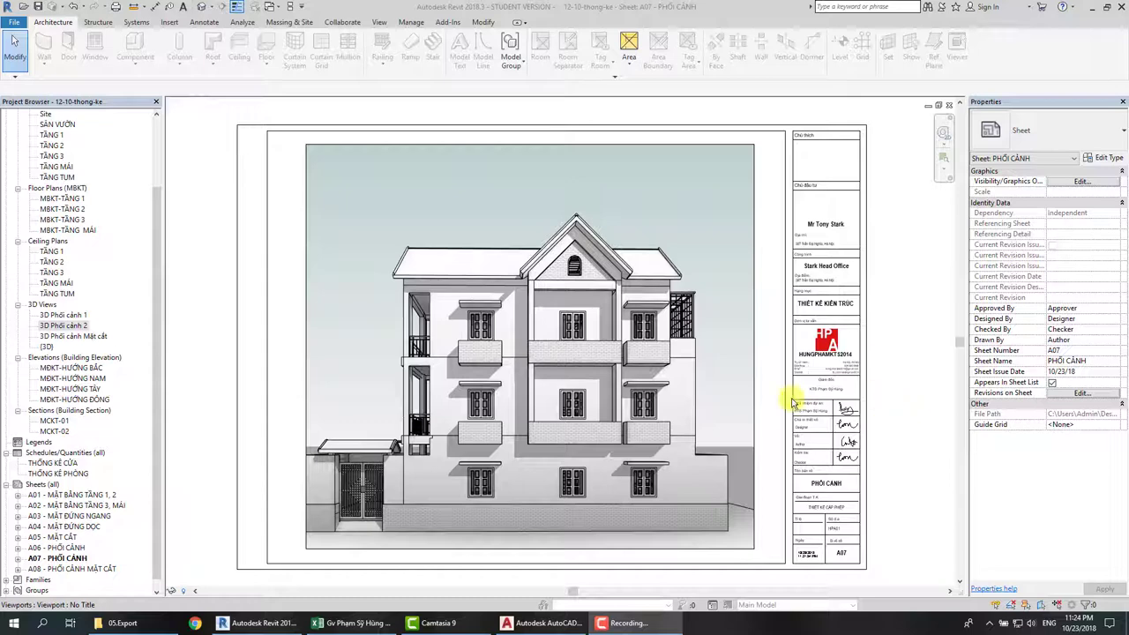
Open the 3D Phối cảnh 1 view, check sheets A04 and A06, then open 3D Phối cảnh 2.
double_click(60, 316)
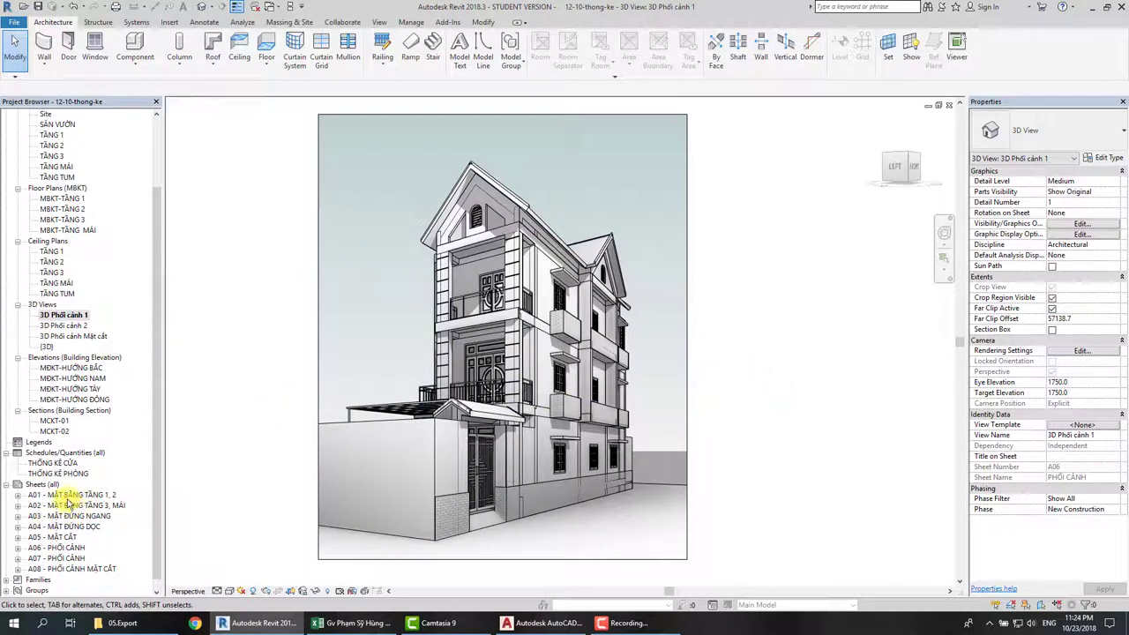
left_click(63, 526)
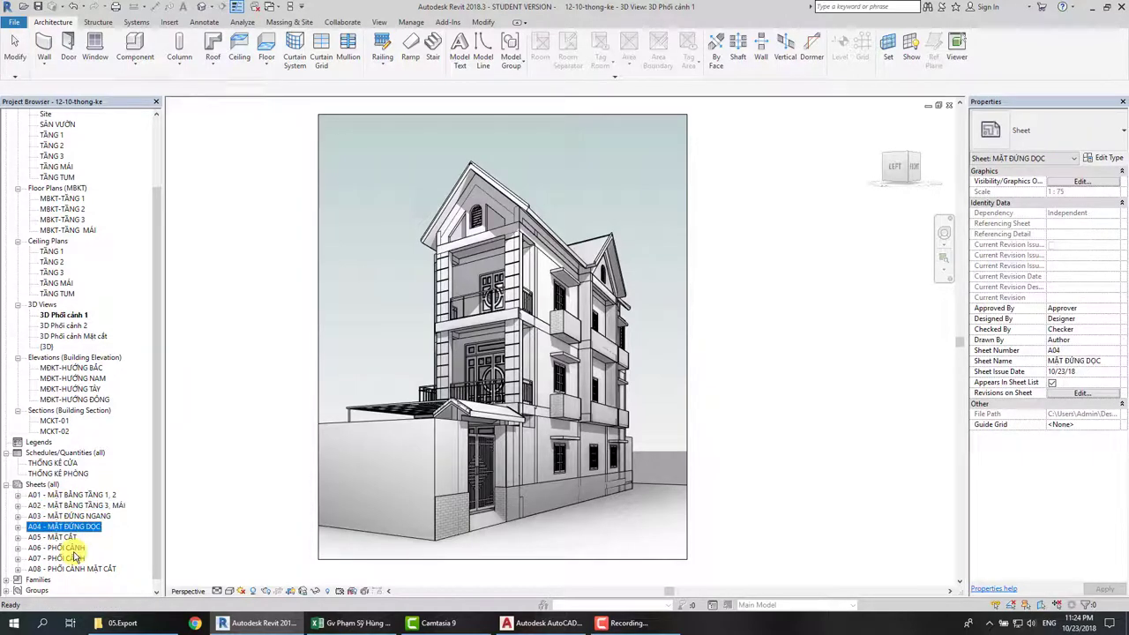
left_click(74, 548)
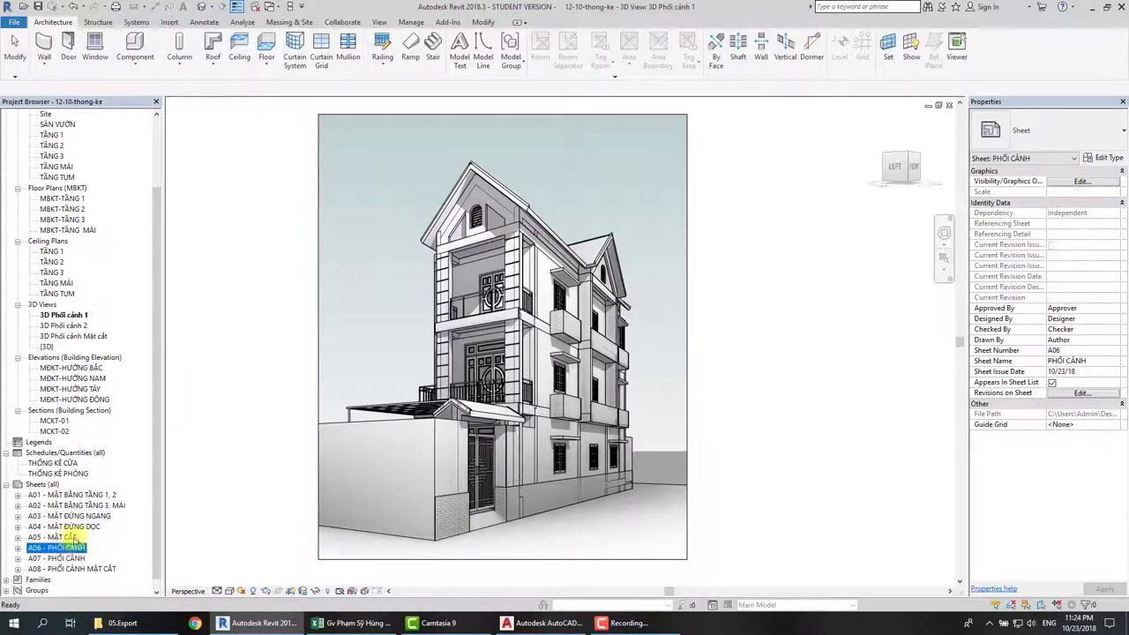
left_click(64, 326)
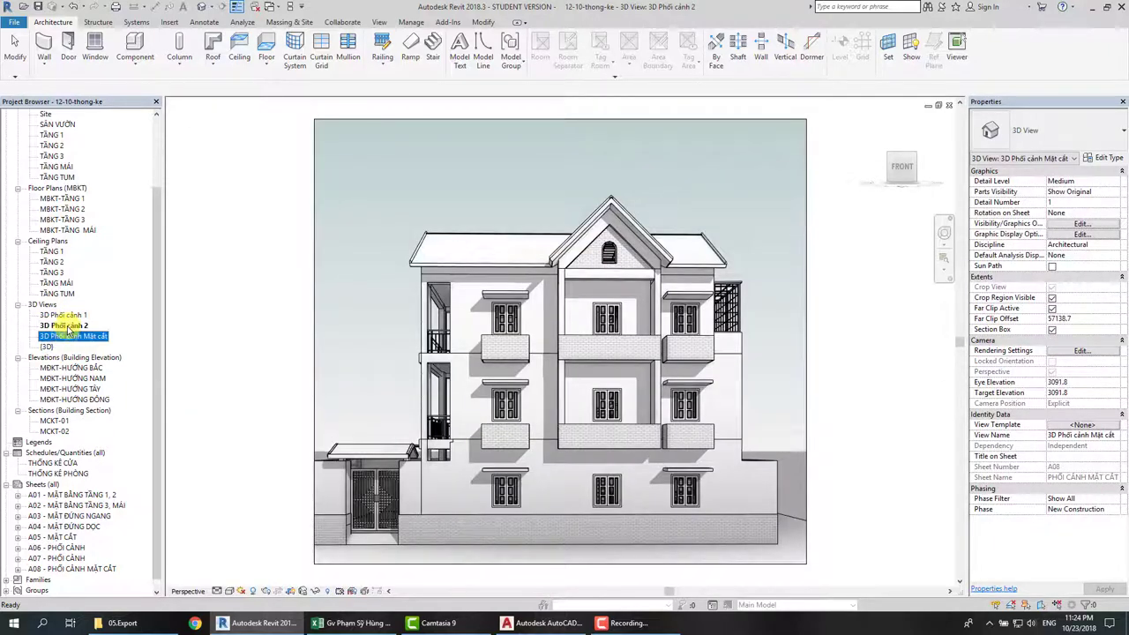
double_click(68, 338)
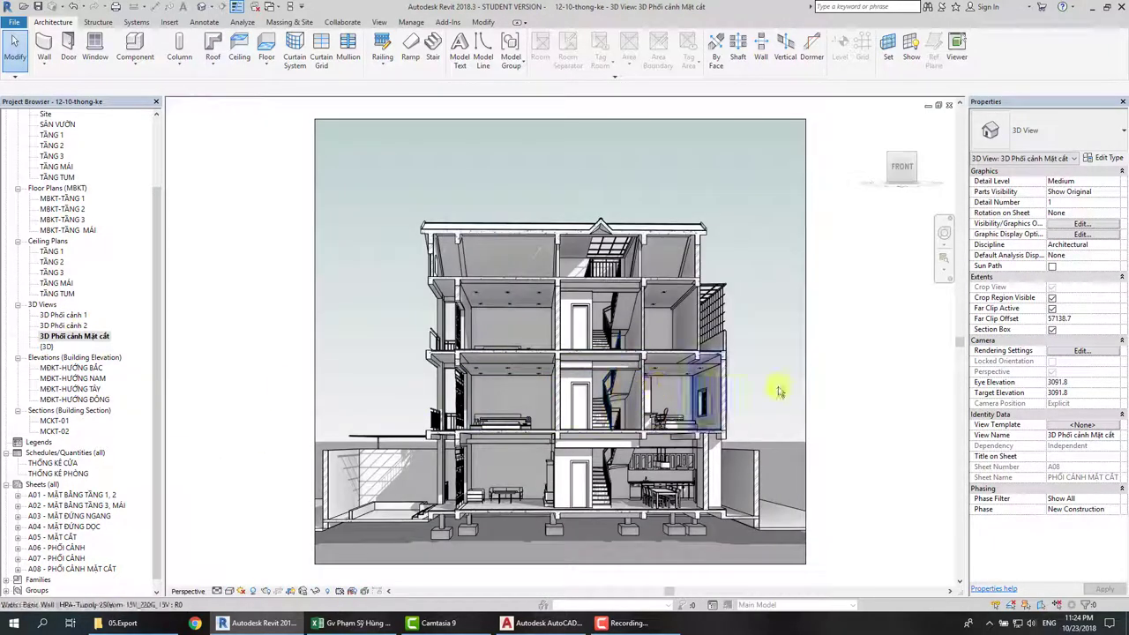
Start an image export and point its output to a new Image folder inside 05.Export.
left_click(18, 22)
mouse_move(43, 191)
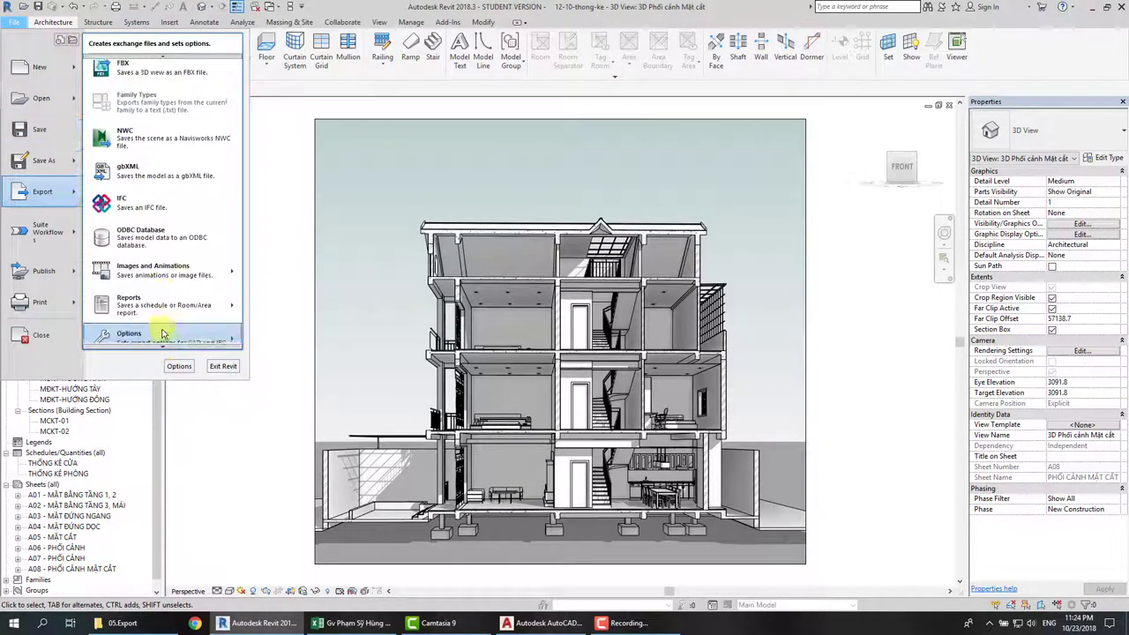
mouse_move(159, 270)
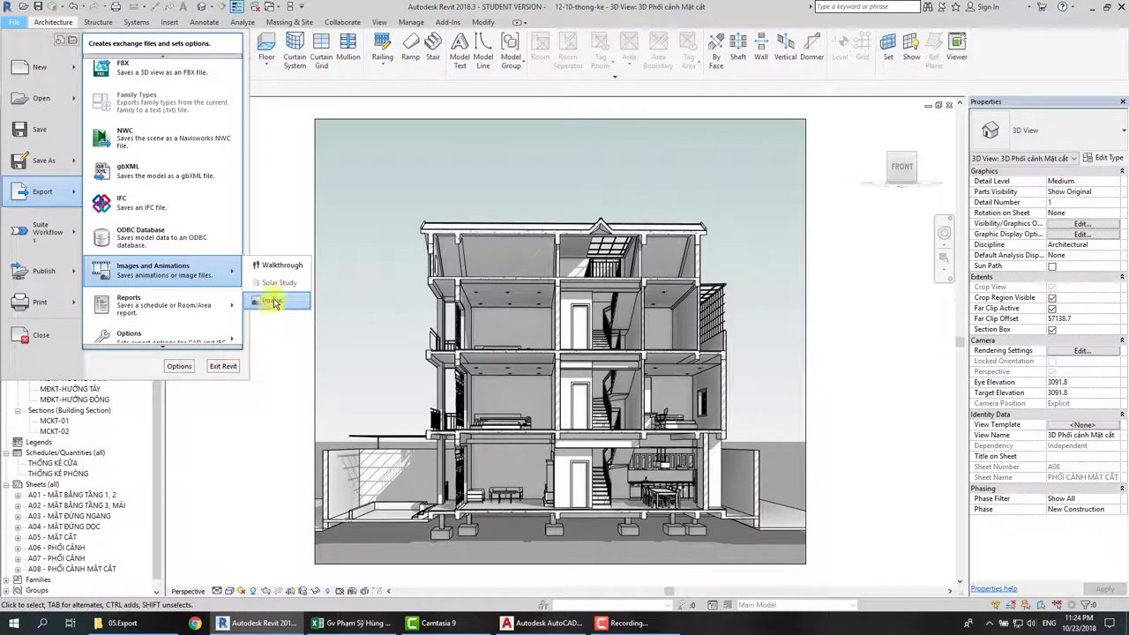
left_click(271, 300)
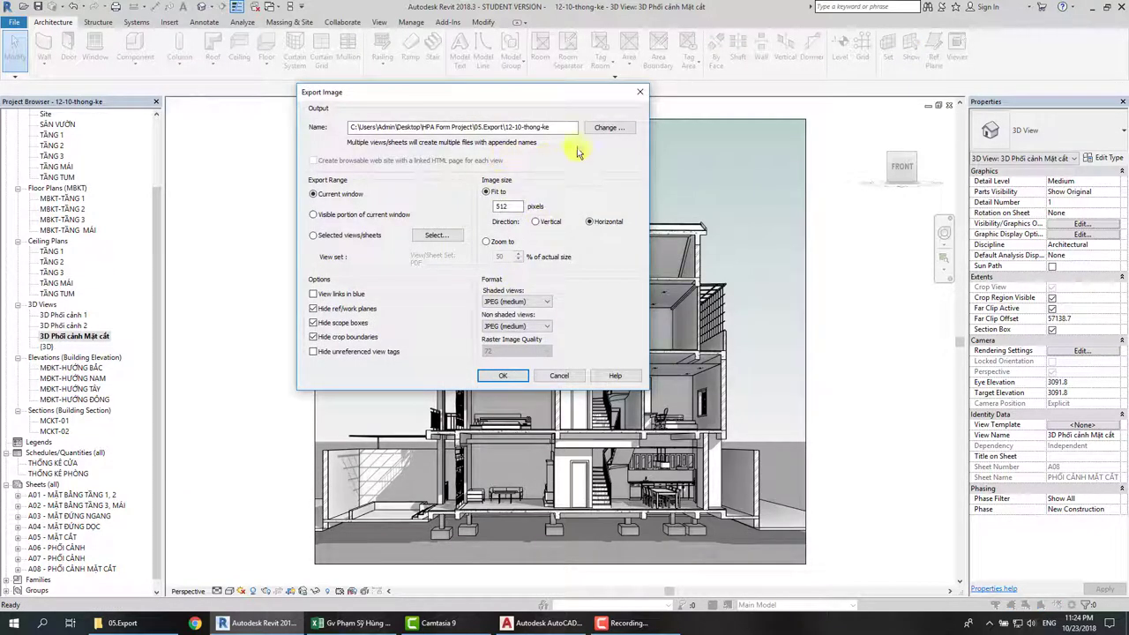
left_click(605, 129)
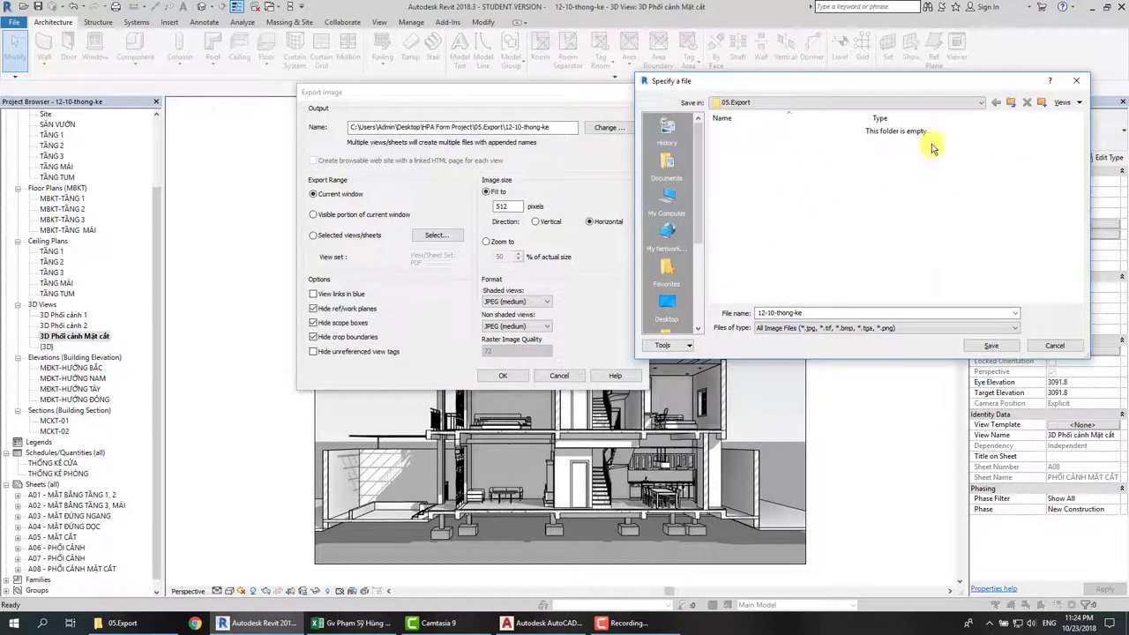
left_click(1042, 101)
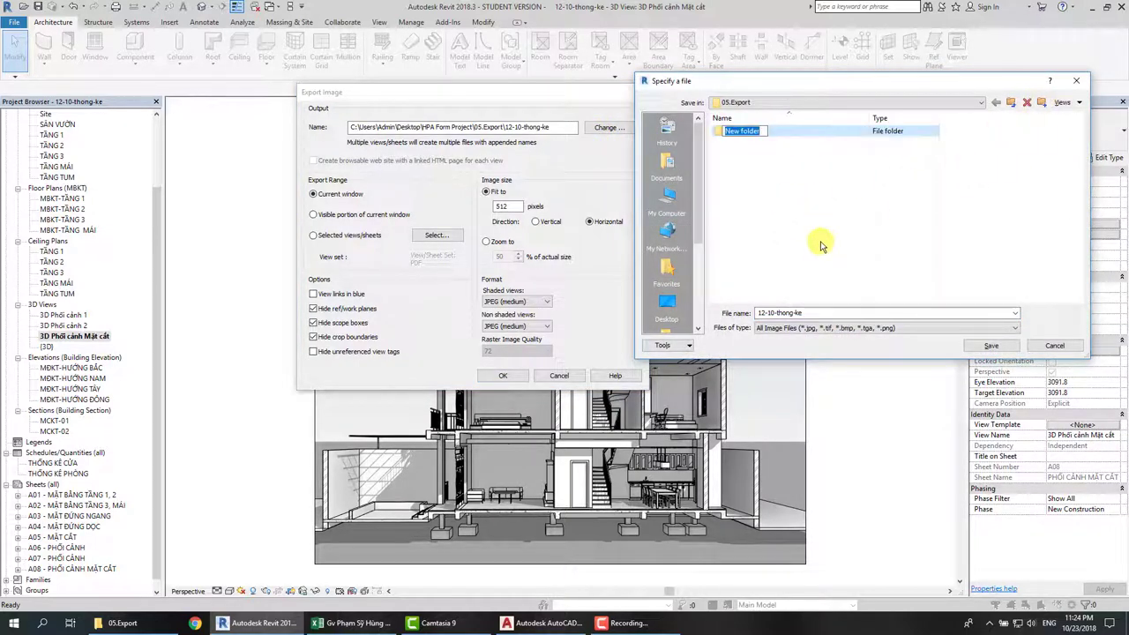
key("BackSpace")
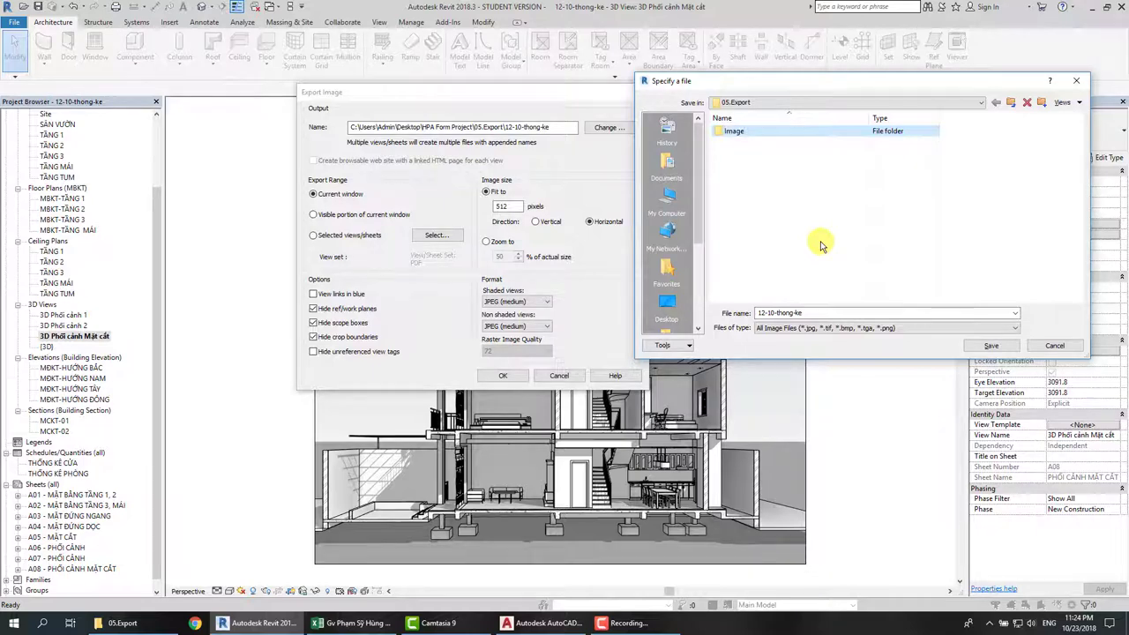
key("Return")
left_click(979, 346)
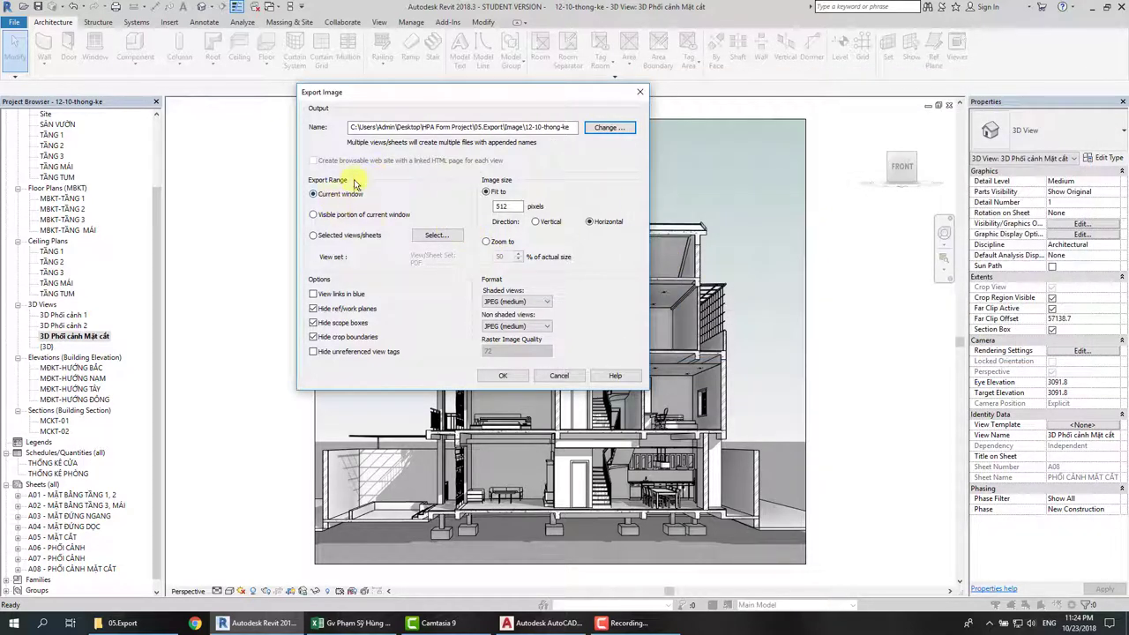
Switch to selected views, hide sheets, and tick 3D Phối cảnh 1, 2 and Mặt cắt.
left_click_drag(404, 127, 571, 127)
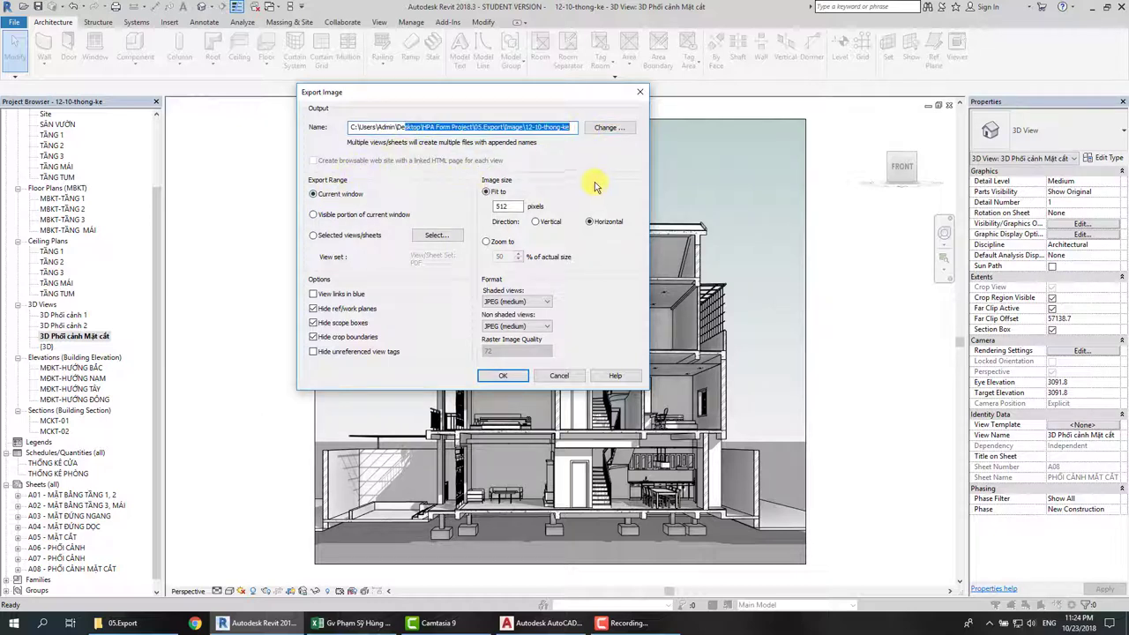
left_click(327, 240)
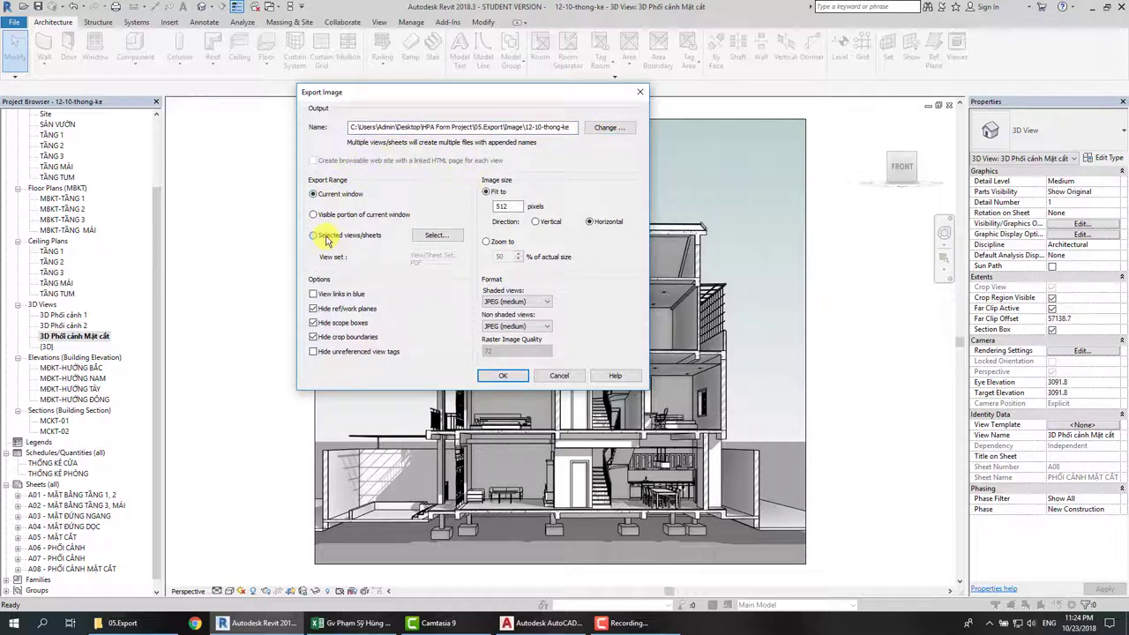
left_click(440, 236)
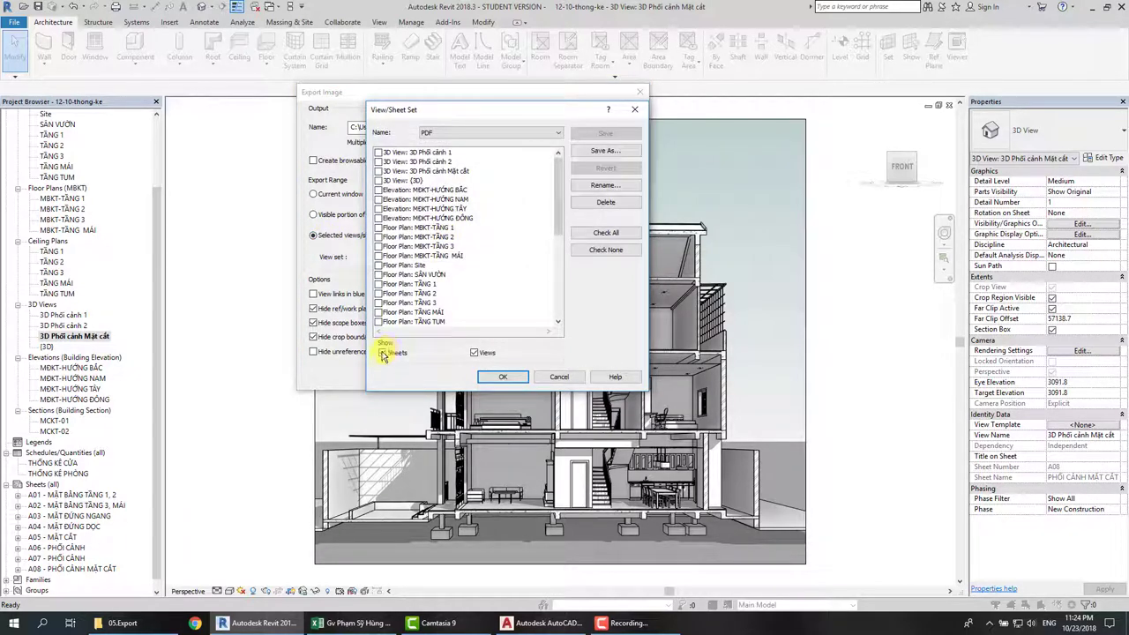
left_click(382, 353)
scroll(432, 291, "down", 4)
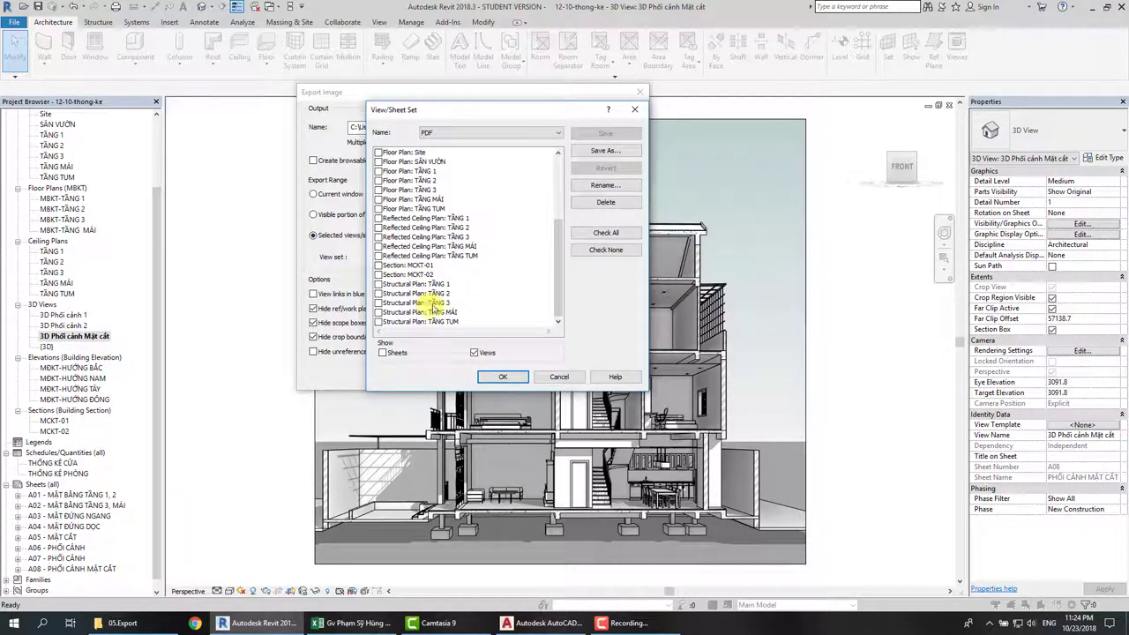
scroll(415, 295, "up", 1)
scroll(397, 256, "up", 2)
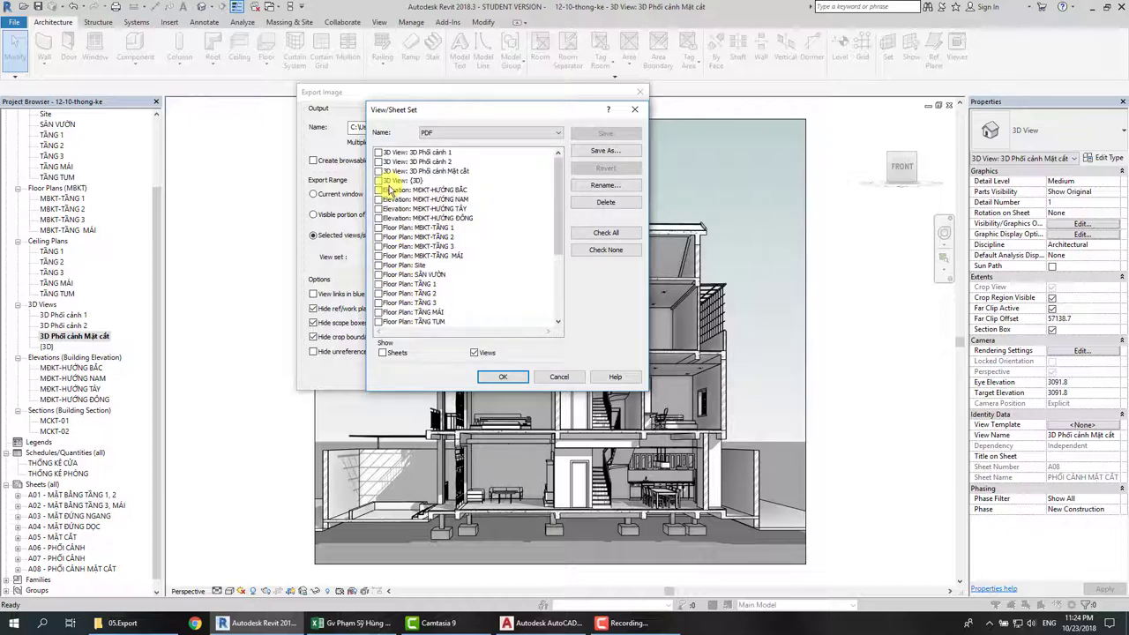
left_click(378, 171)
left_click(379, 161)
left_click(378, 153)
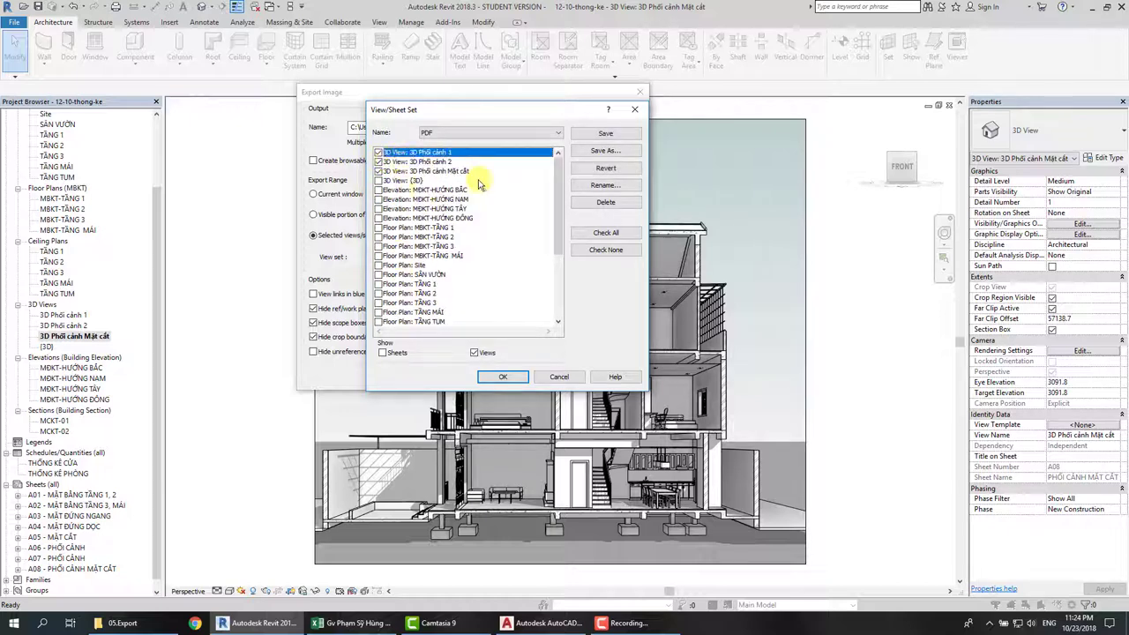
Save the checked views as a new view set named '3D' and accept it.
left_click(605, 137)
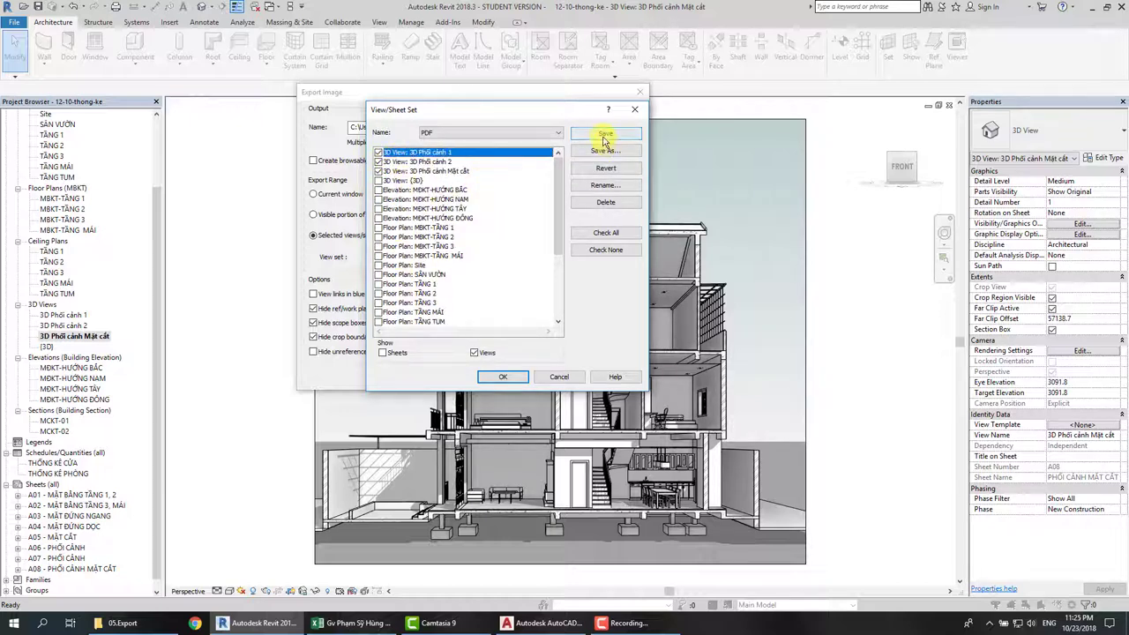
left_click(605, 150)
type("3D")
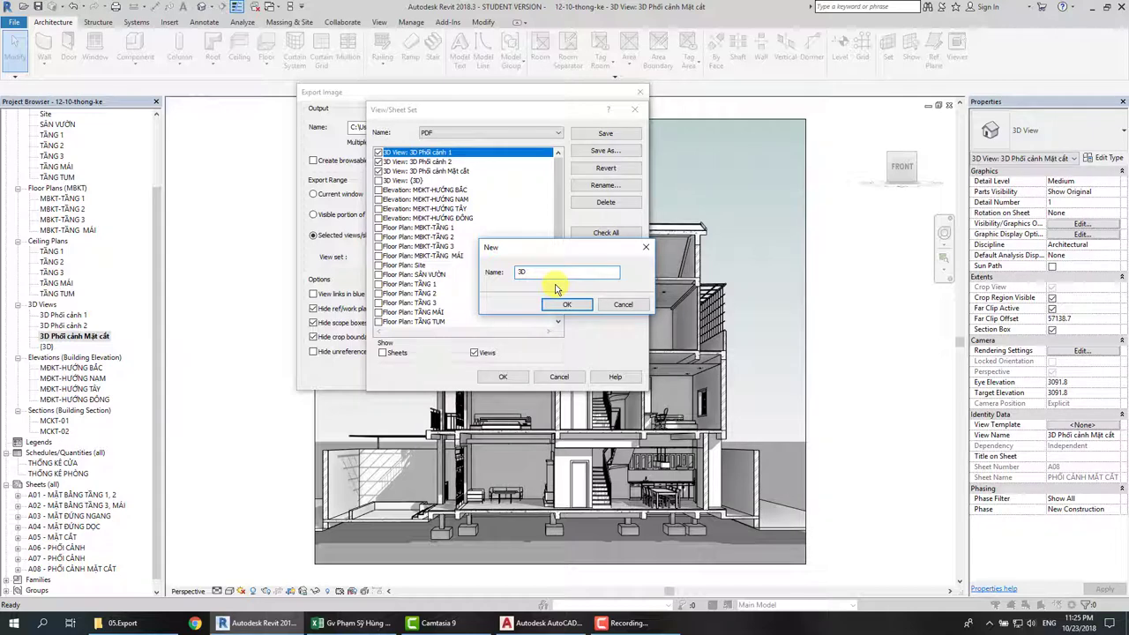
key("Return")
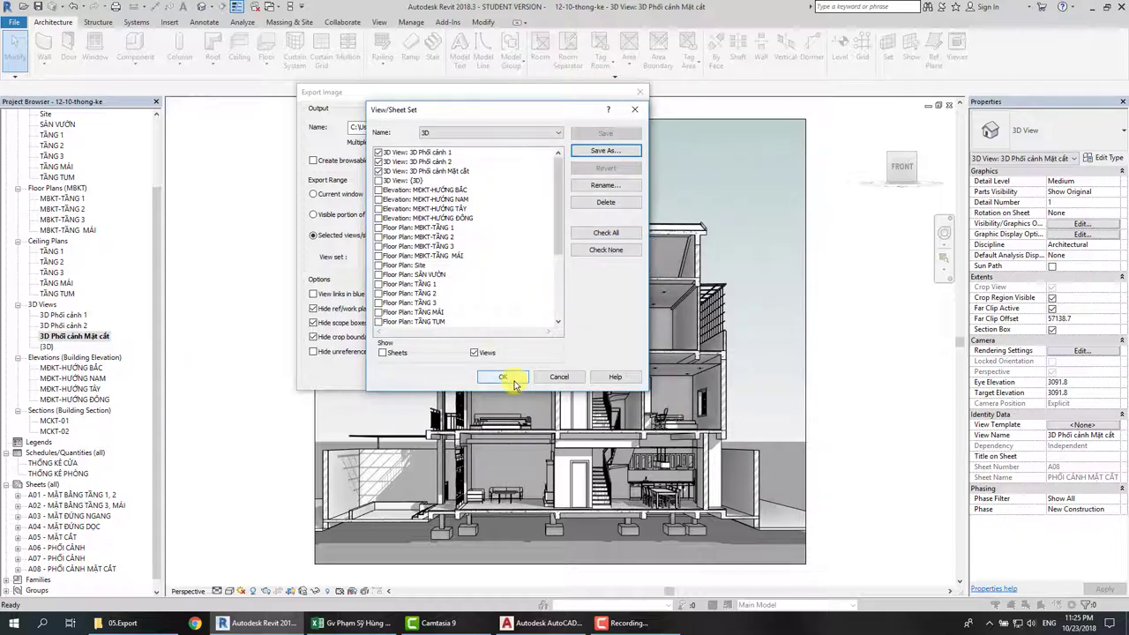
left_click(502, 377)
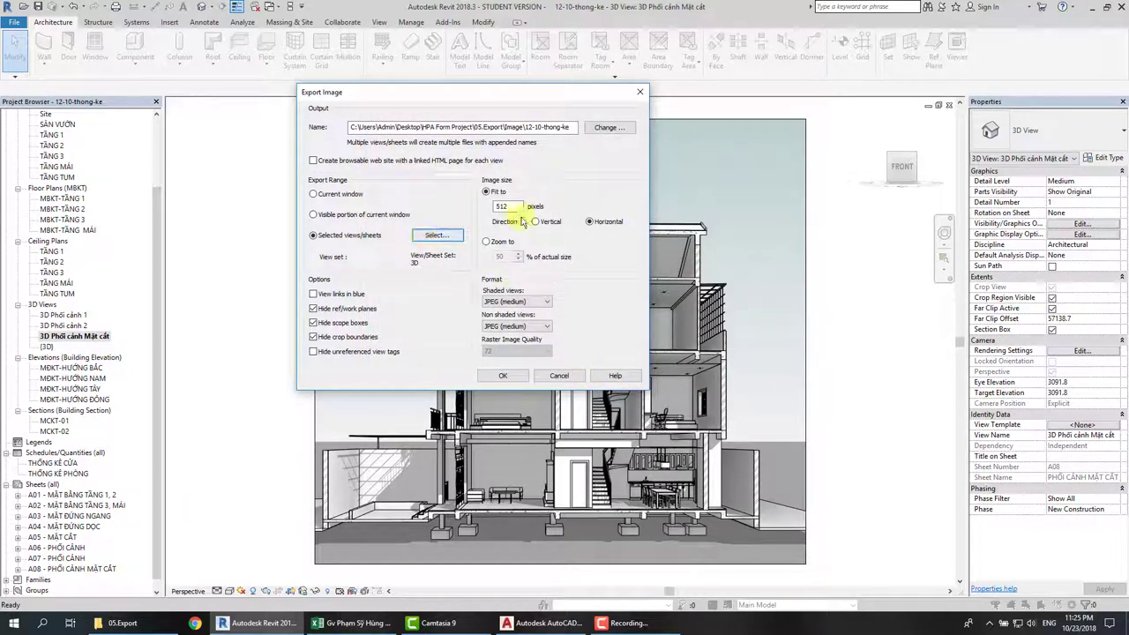
Change the fit-to image size from 512 to 1000 pixels, fitted vertically.
double_click(509, 206)
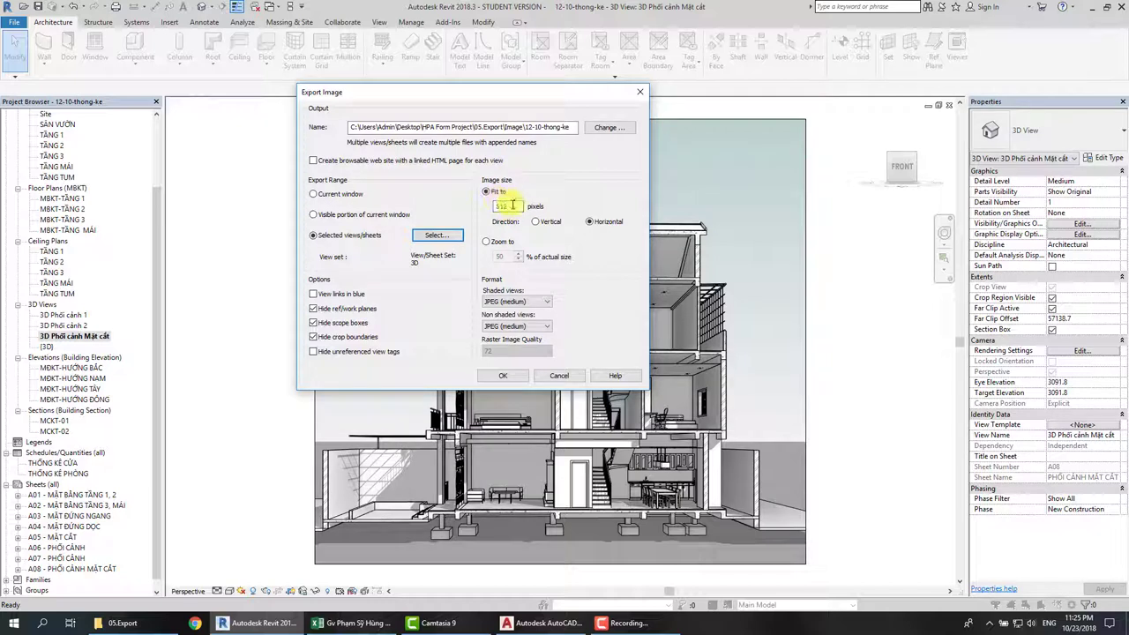
left_click(510, 203)
type("1000")
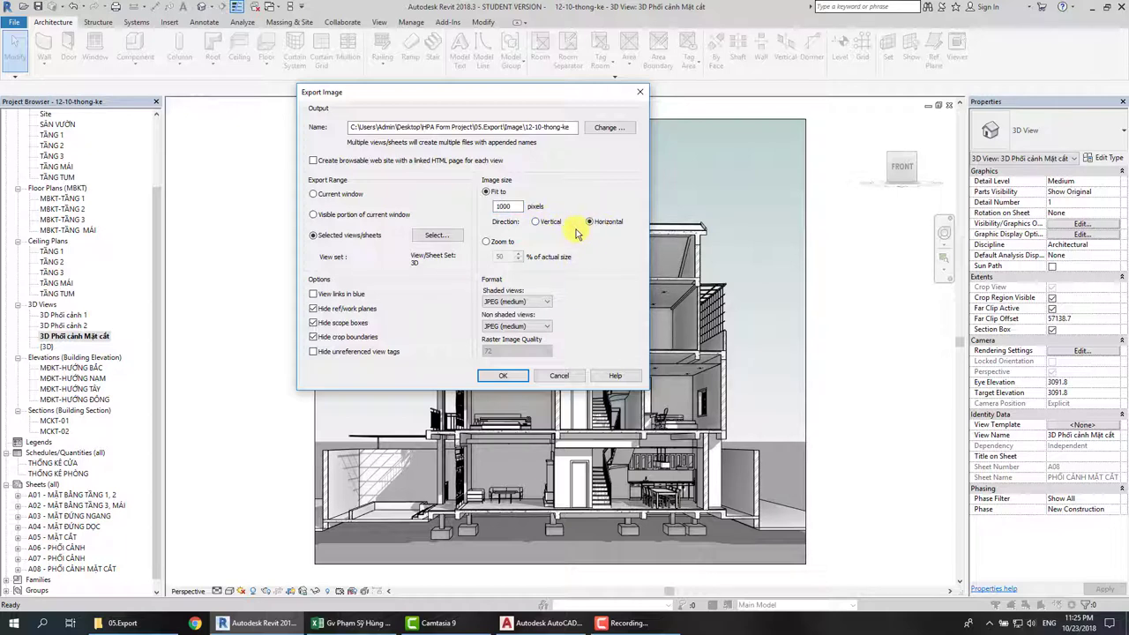
double_click(509, 205)
left_click(548, 223)
Set shaded and non-shaded views to JPEG (smallest) and run the export.
left_click(496, 302)
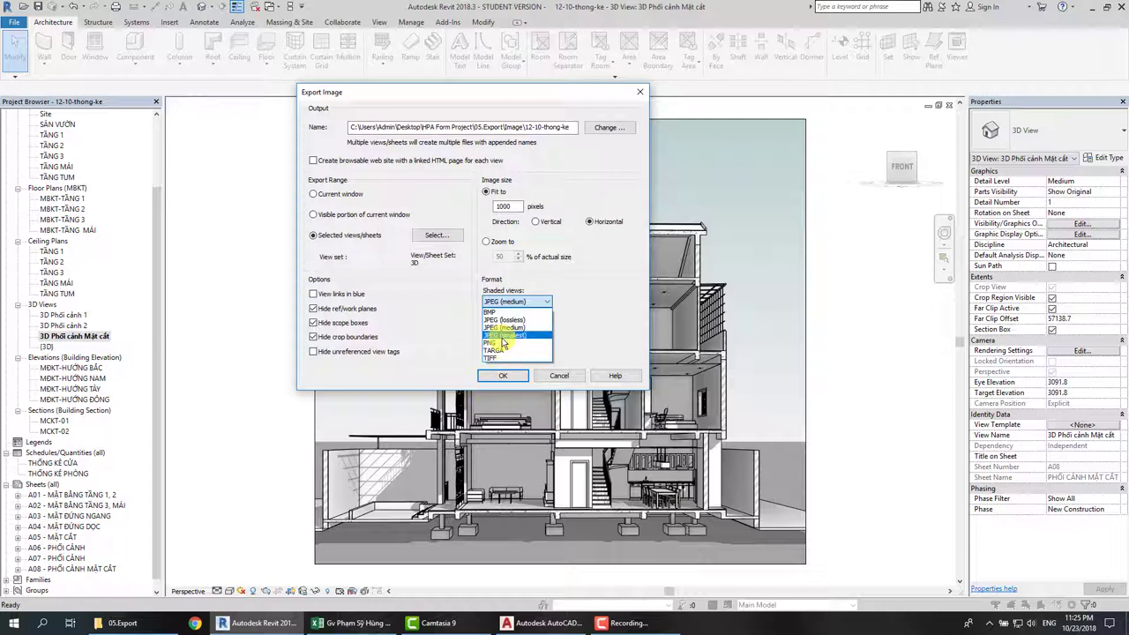
left_click(504, 336)
left_click(508, 326)
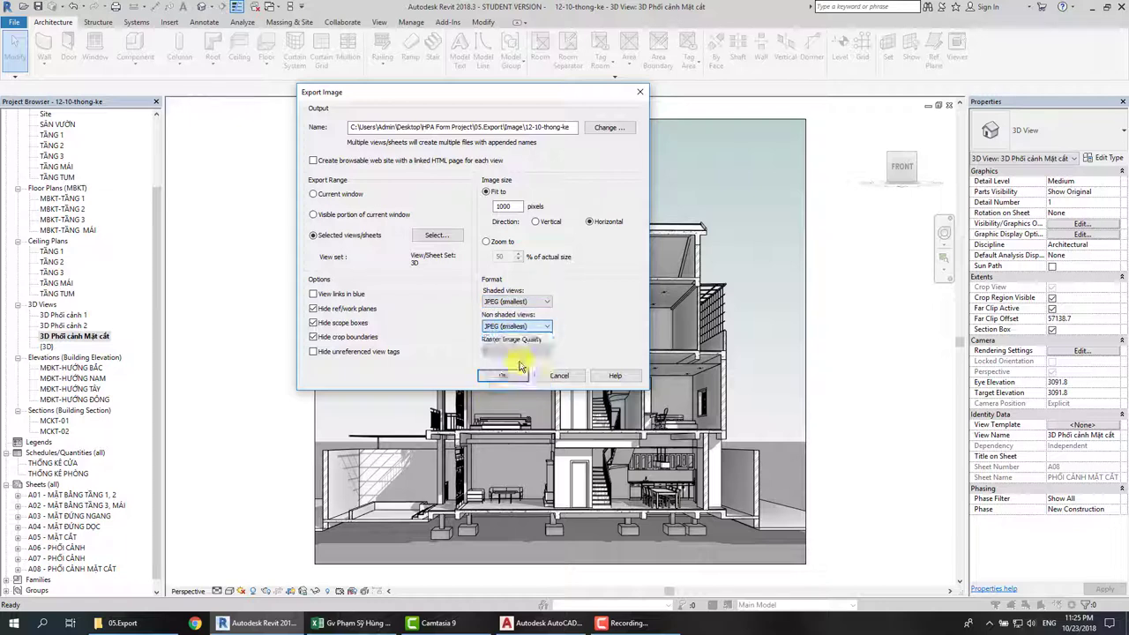
left_click(521, 353)
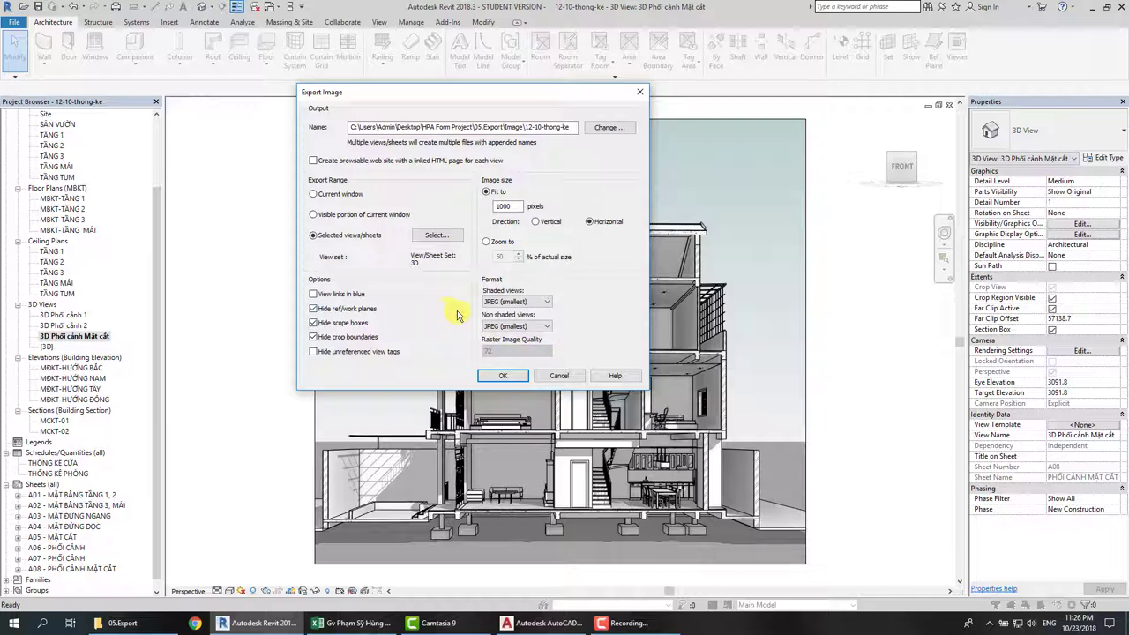
left_click(502, 377)
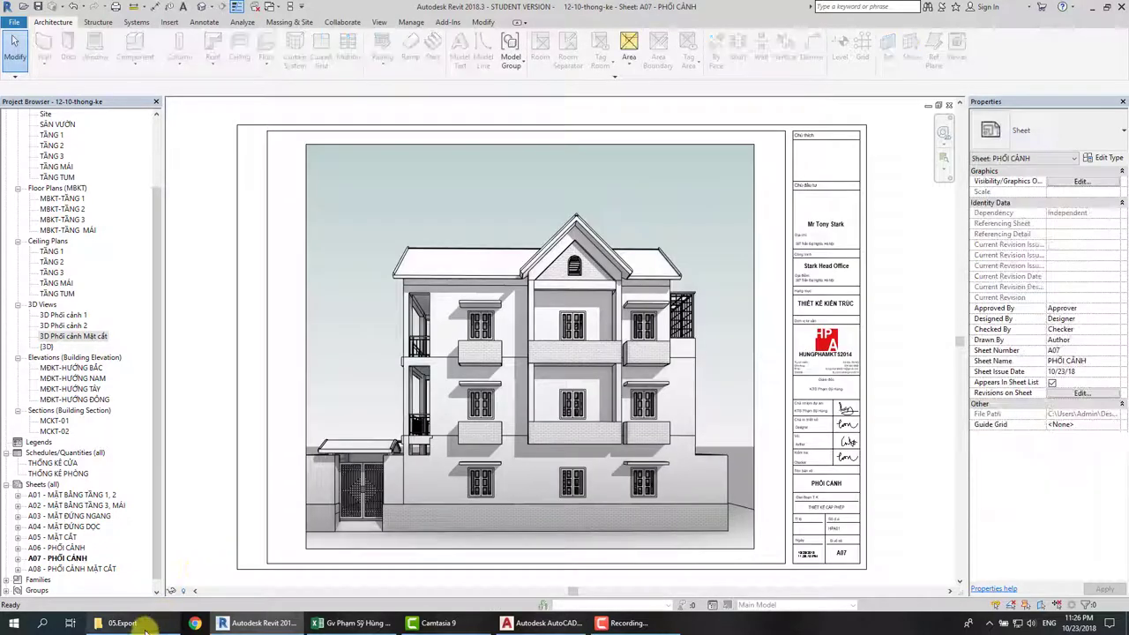
Open the Image folder in File Explorer and view the first 3D image.
left_click(128, 623)
double_click(216, 72)
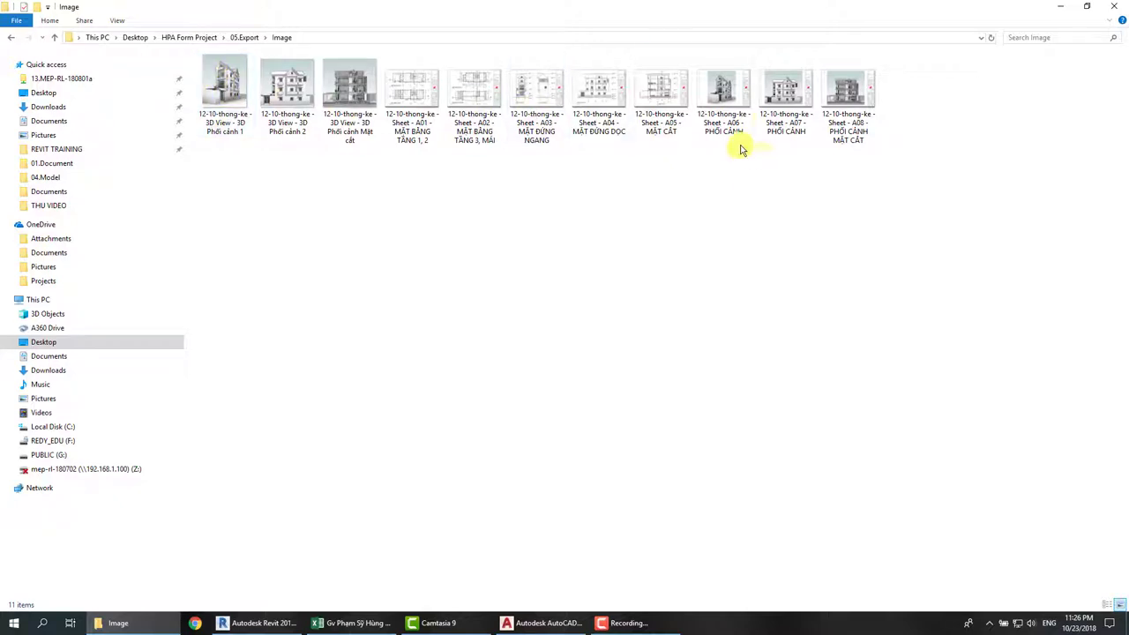
left_click_drag(834, 157, 408, 76)
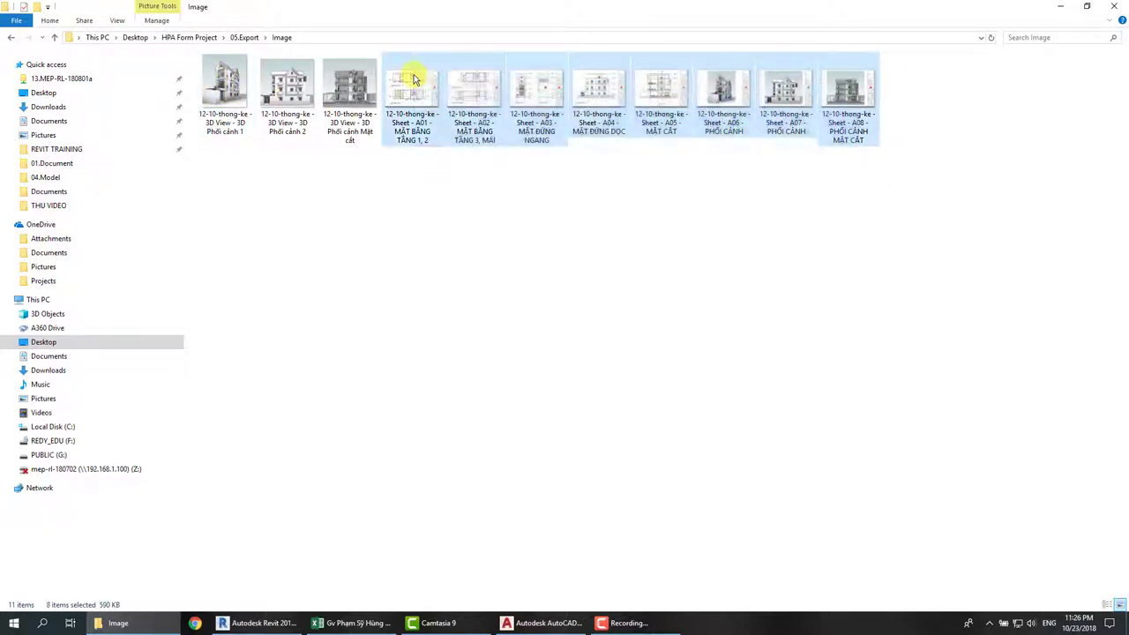
double_click(231, 95)
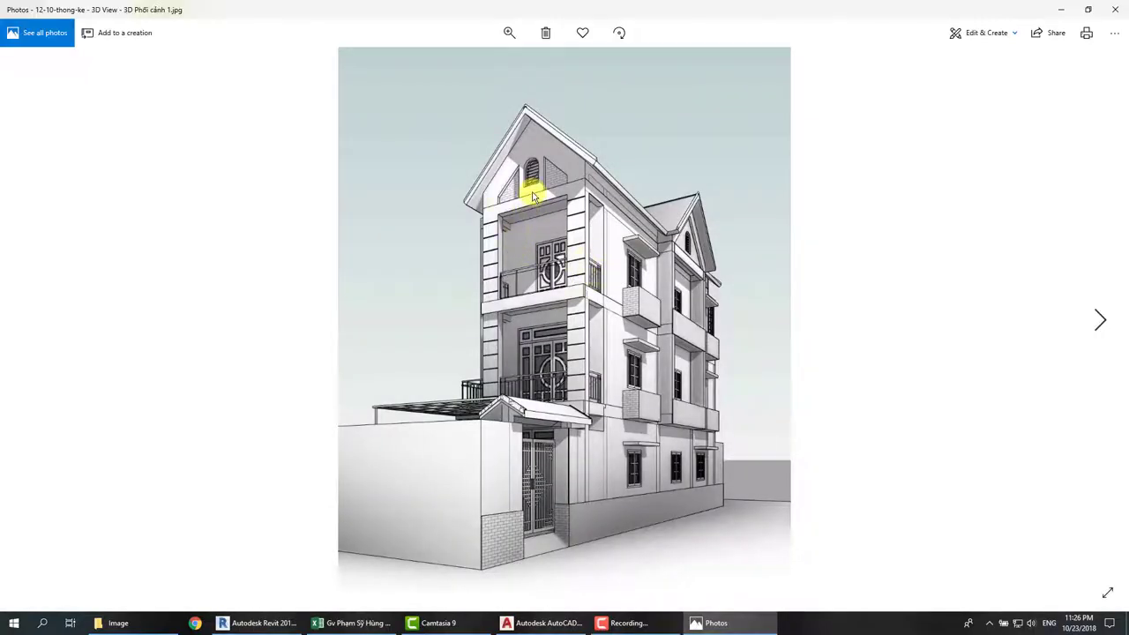
Confirm the 1000-pixel width in file info and browse through the 3D and sheet images.
right_click(531, 185)
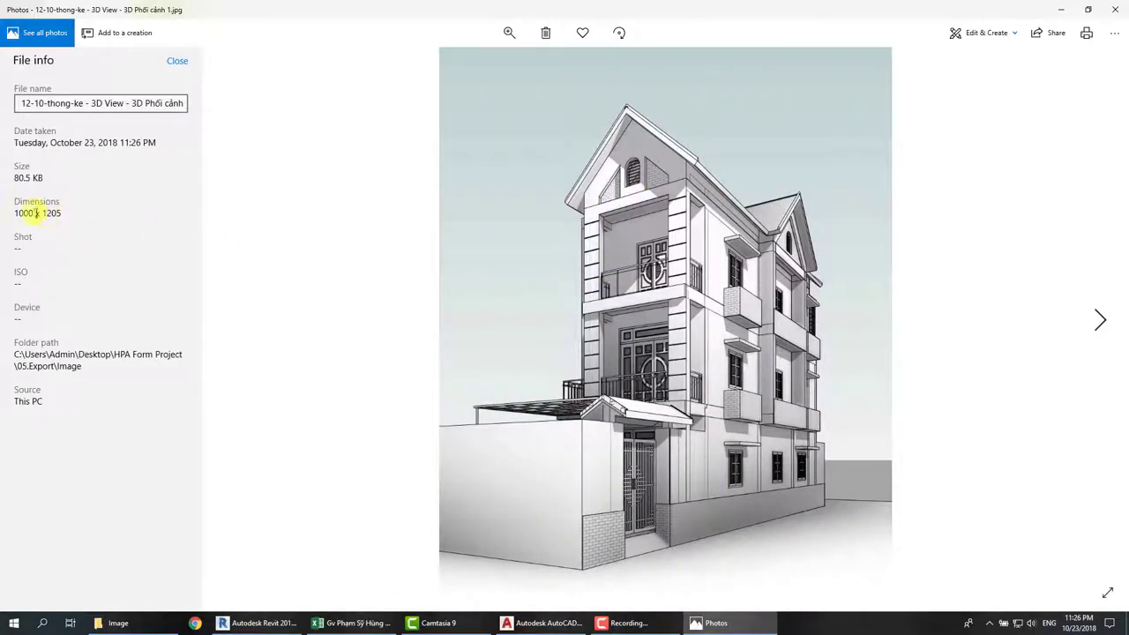
left_click_drag(16, 213, 41, 212)
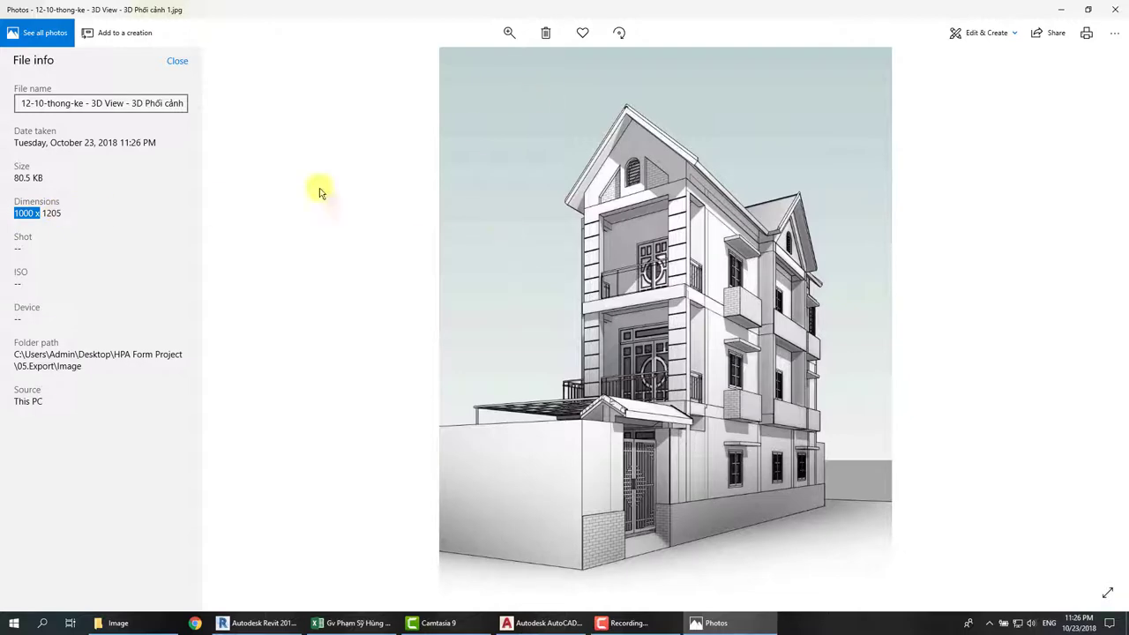
key("Right")
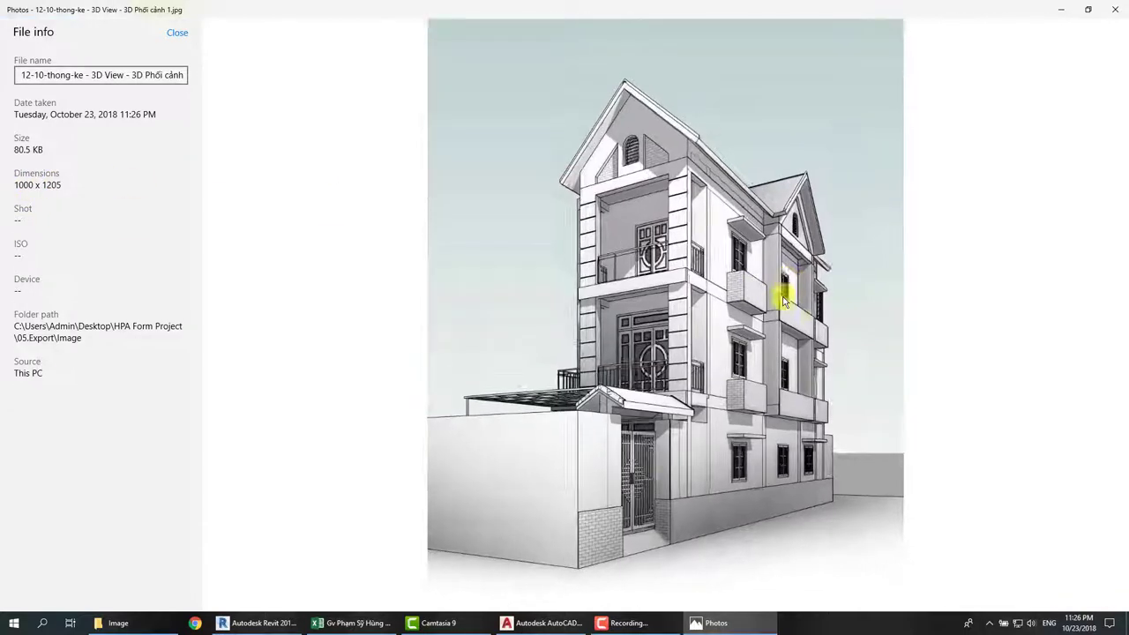
key("Right")
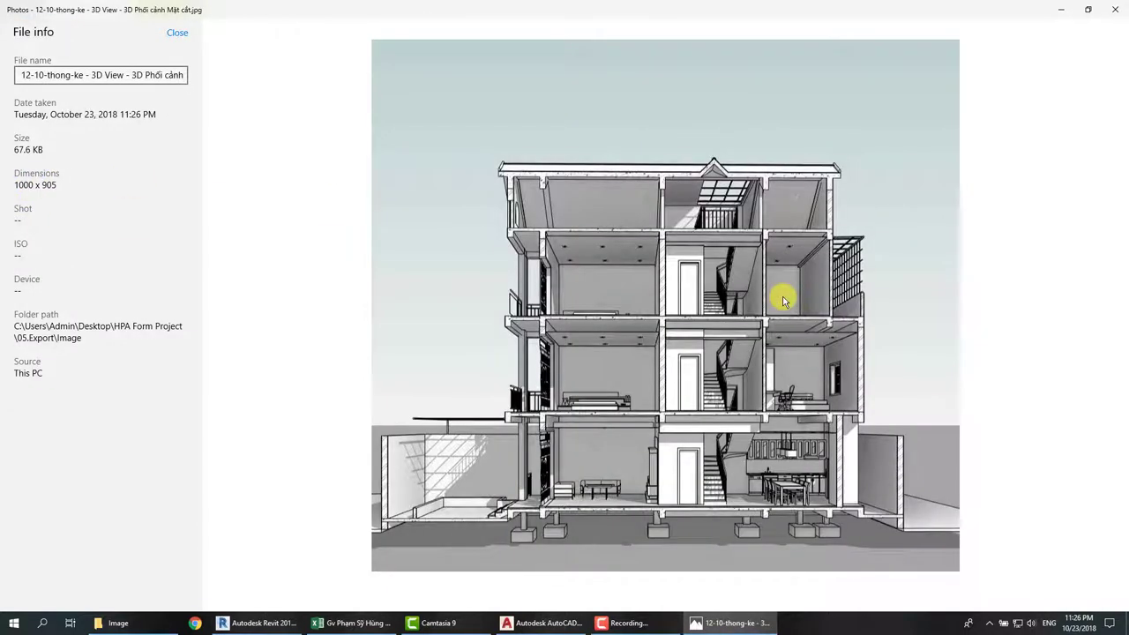
key("Right")
key("Right")
key("Right")
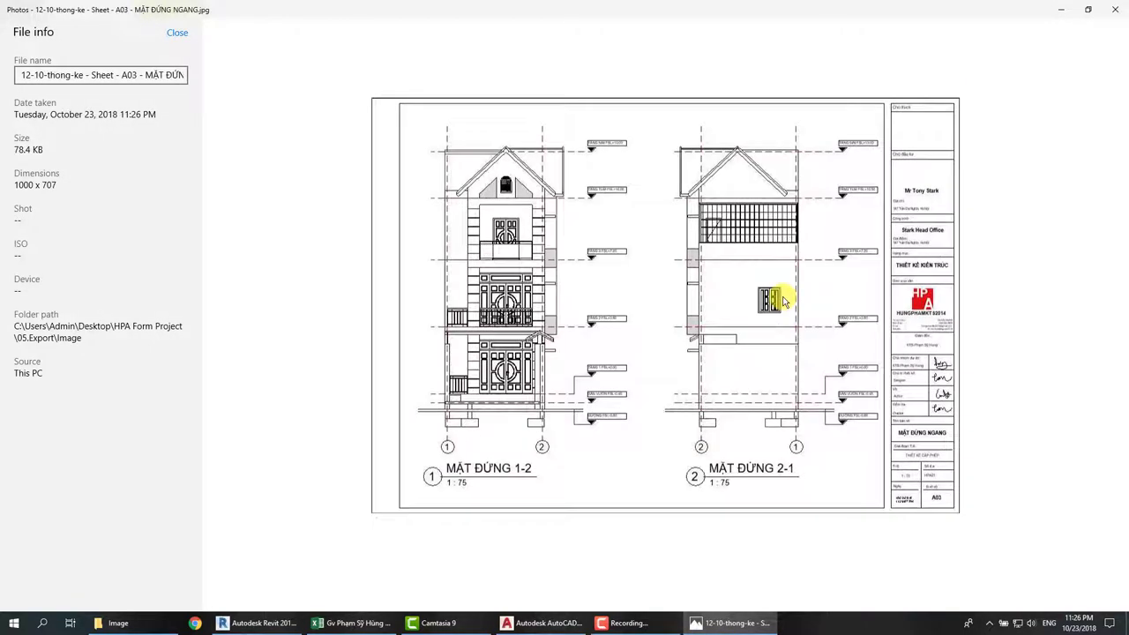
key("Right")
scroll(985, 323, "up", 3)
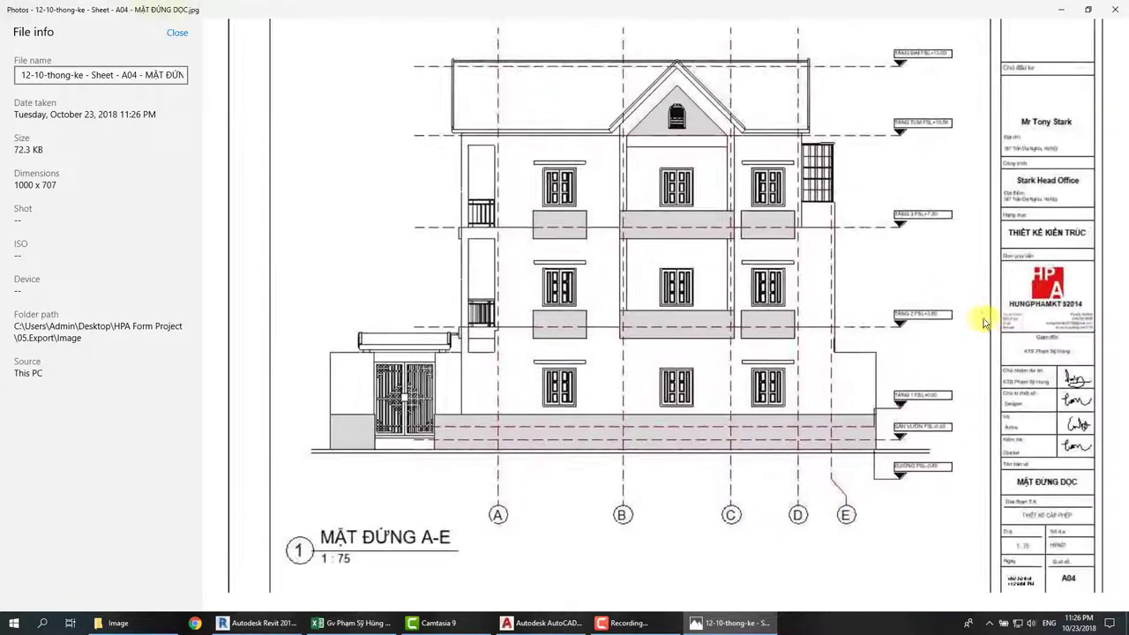
scroll(1025, 319, "down", 2)
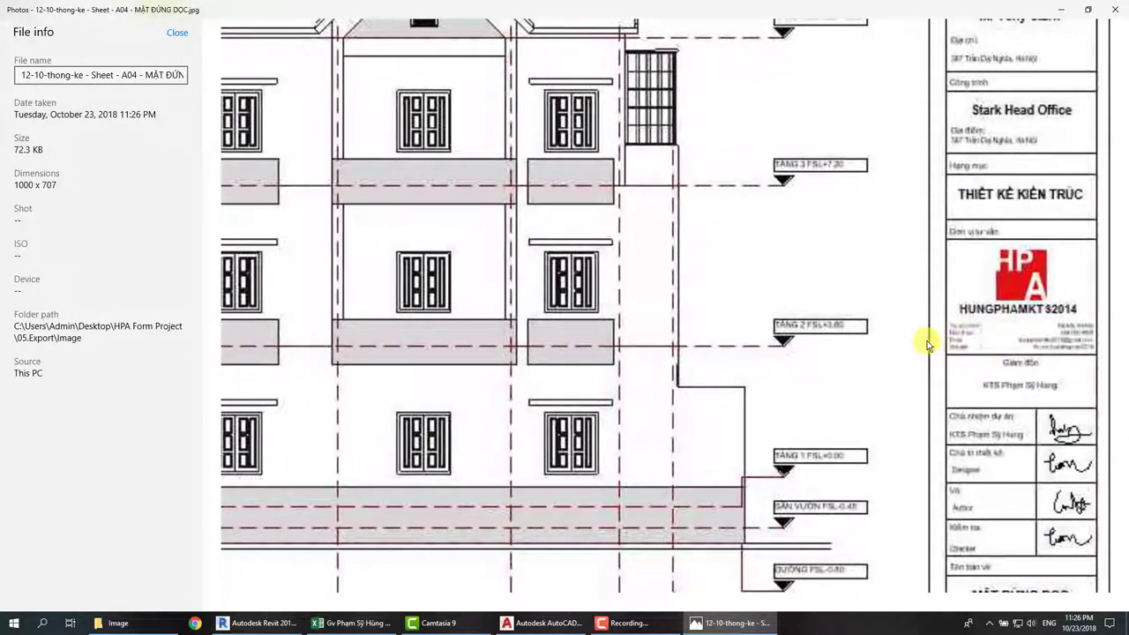
scroll(927, 340, "down", 2)
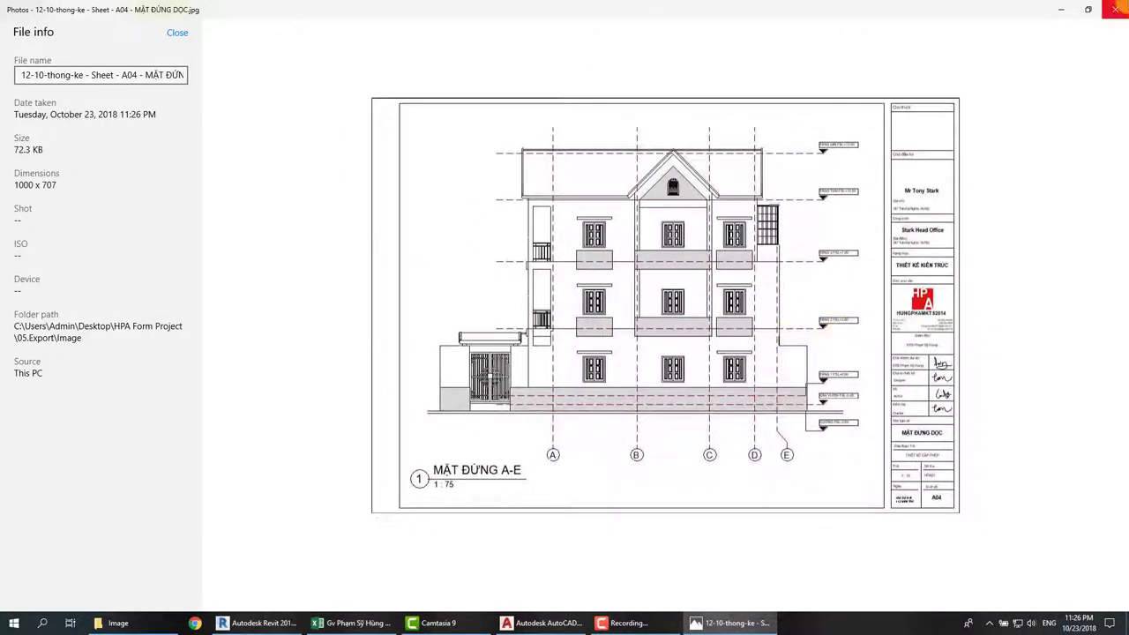
Close Photos and delete the eight sheet images A01–A08 from the Image folder.
left_click(1114, 9)
left_click_drag(863, 181, 413, 82)
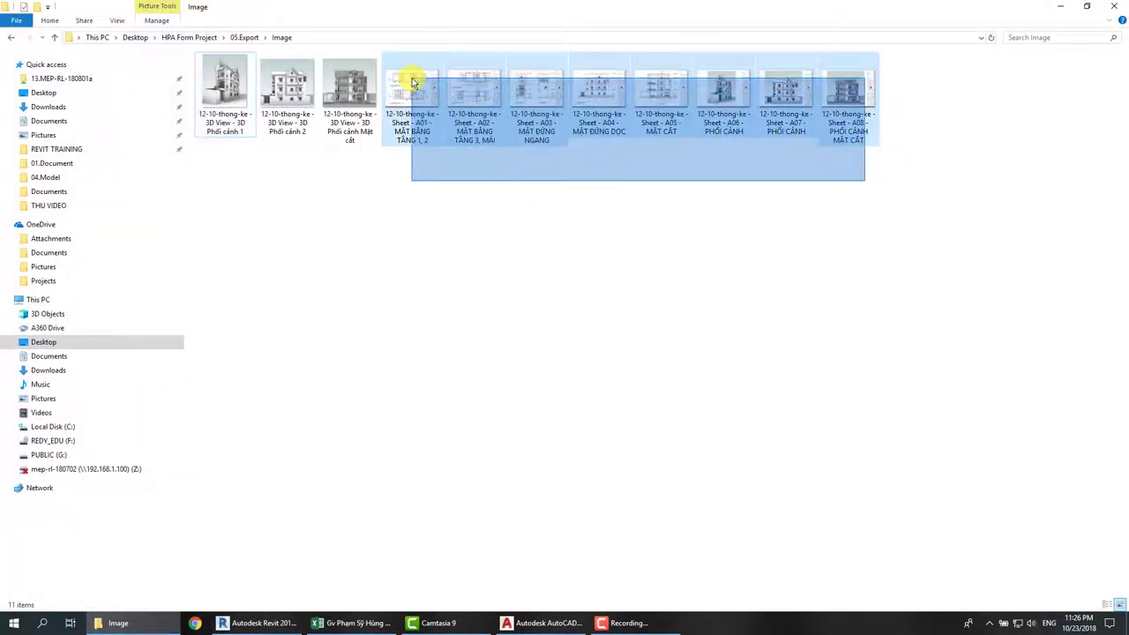
key("Delete")
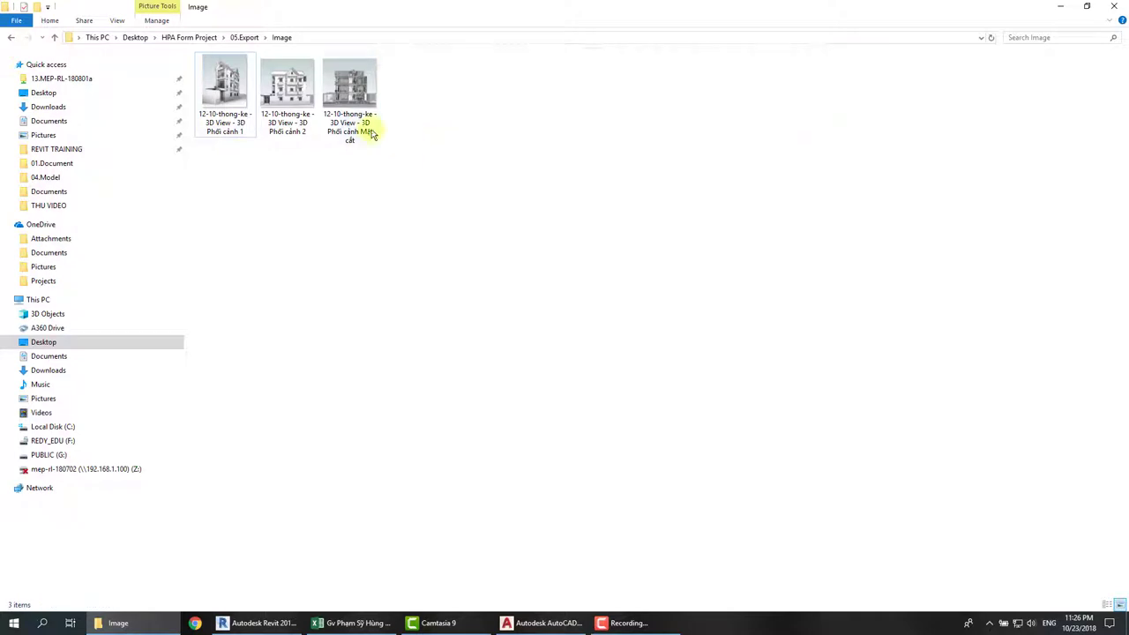
Reopen the 3D Phối cảnh 1 image, zoom around it, and close the viewer.
left_click(226, 95)
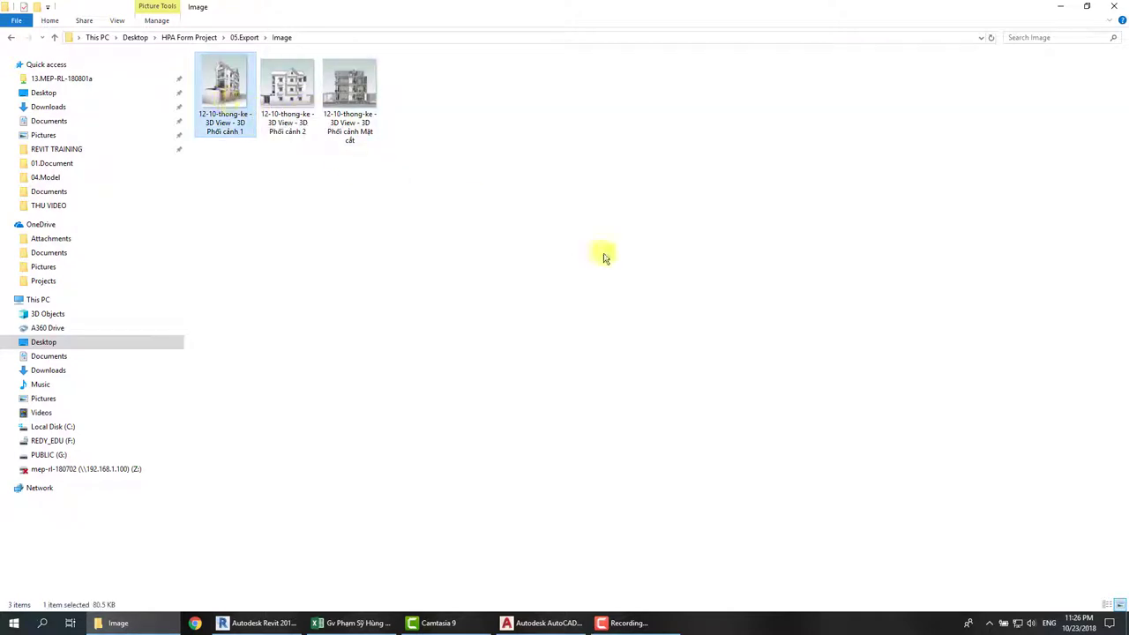
double_click(223, 89)
scroll(596, 306, "up", 2)
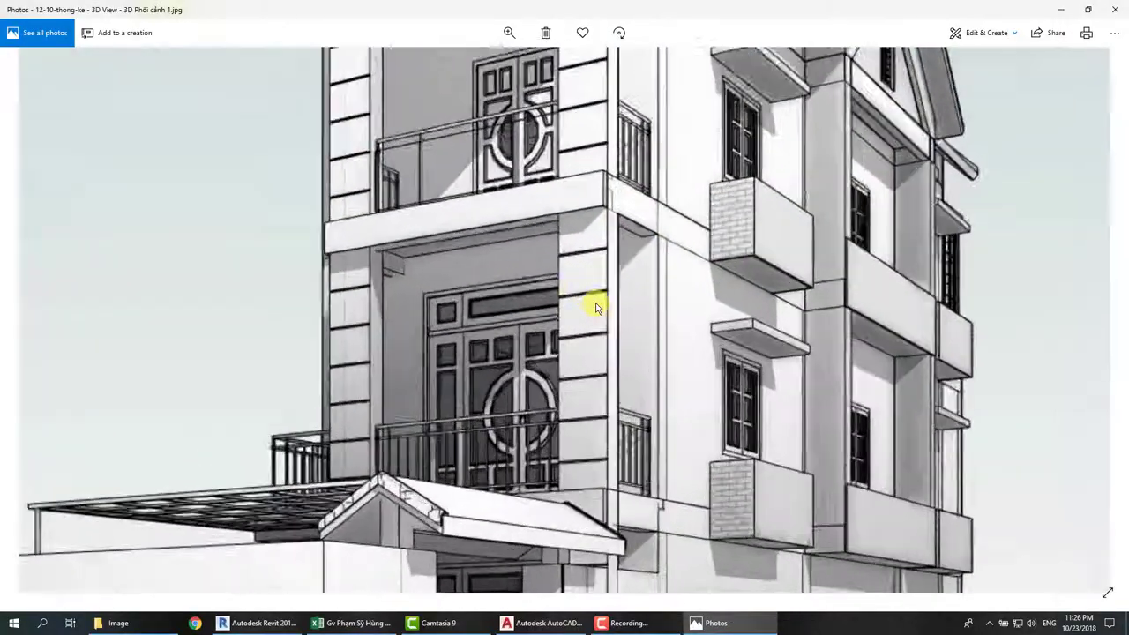
scroll(599, 306, "down", 2)
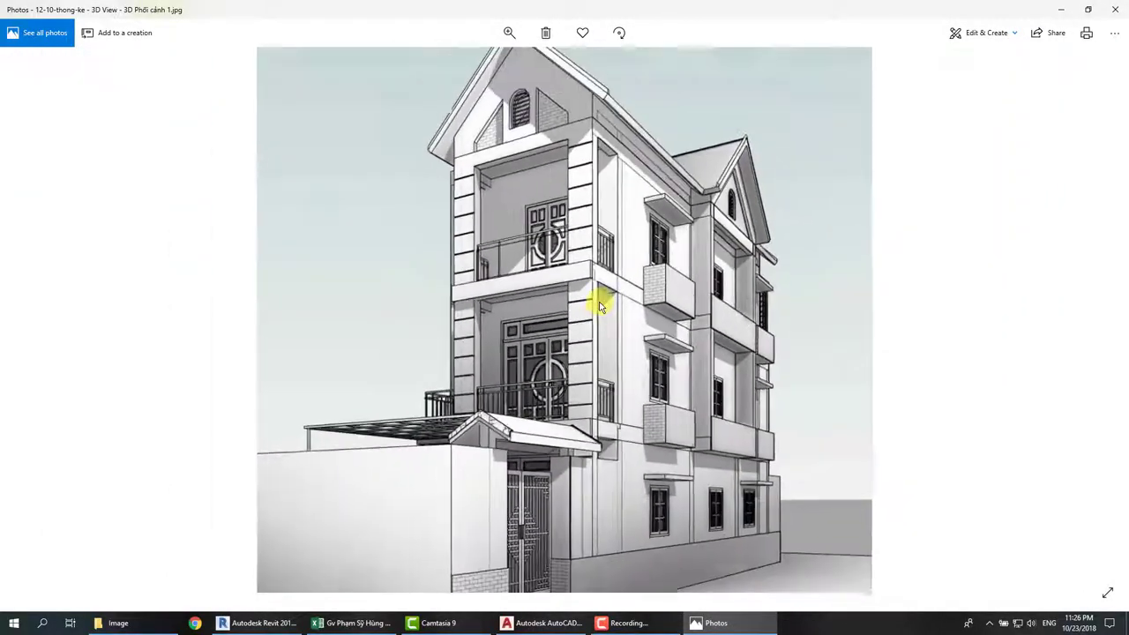
scroll(599, 306, "down", 1)
key("alt+F4")
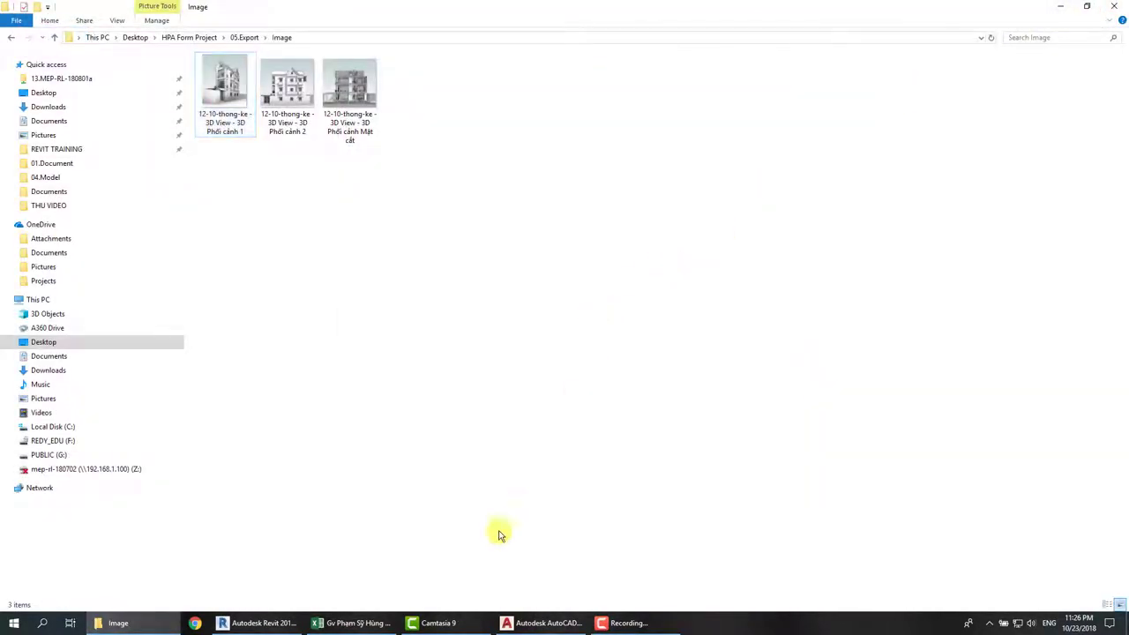
left_click(264, 623)
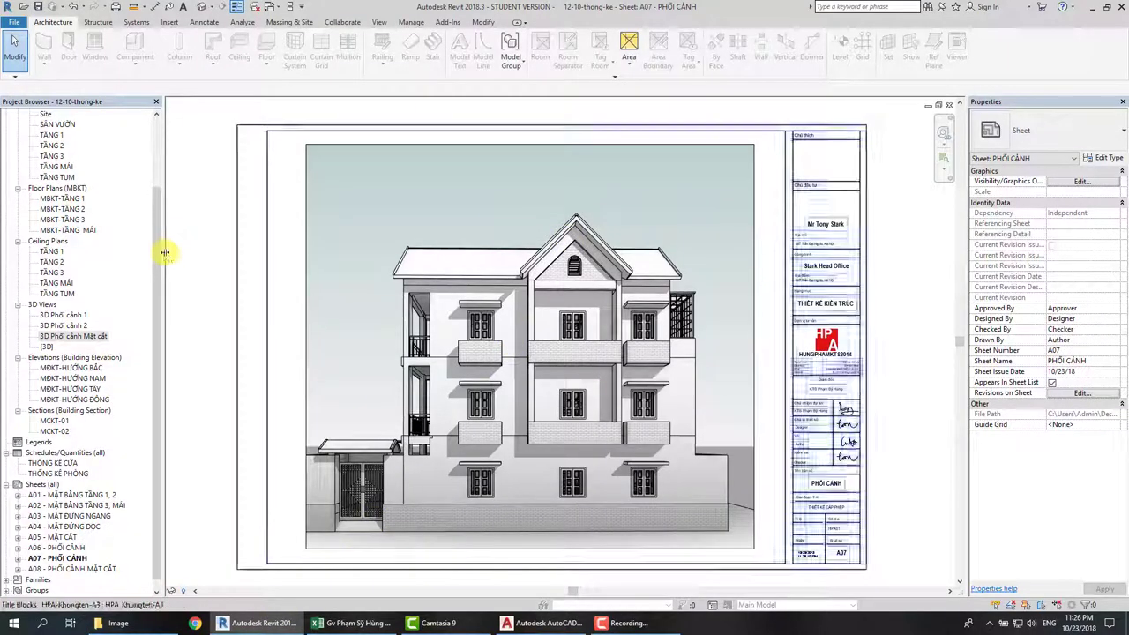
double_click(66, 315)
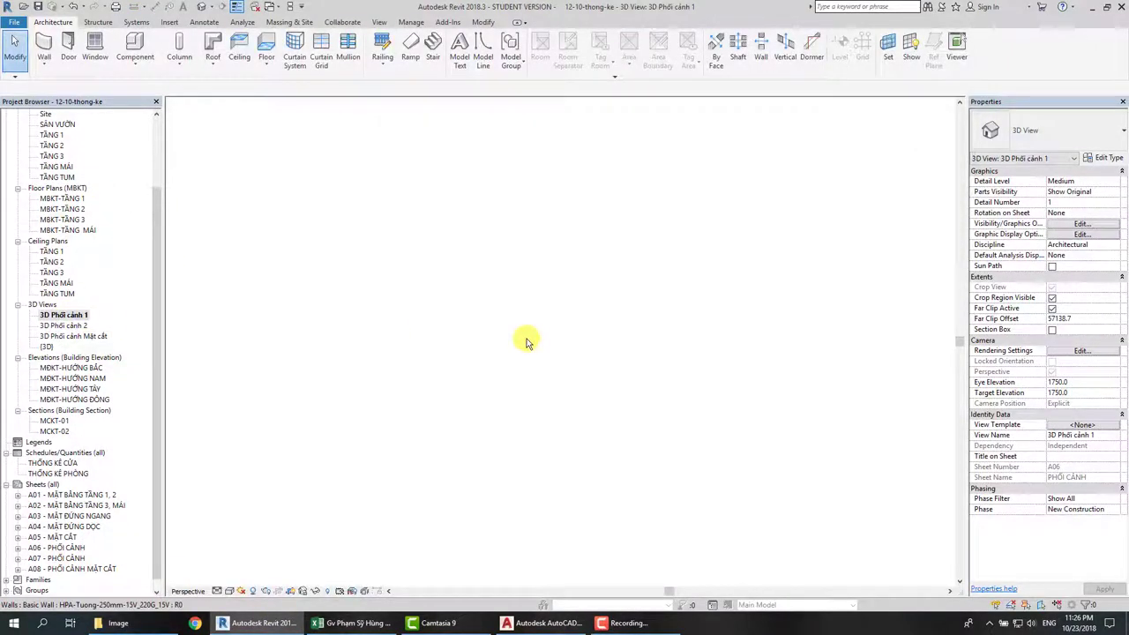
left_click(668, 284)
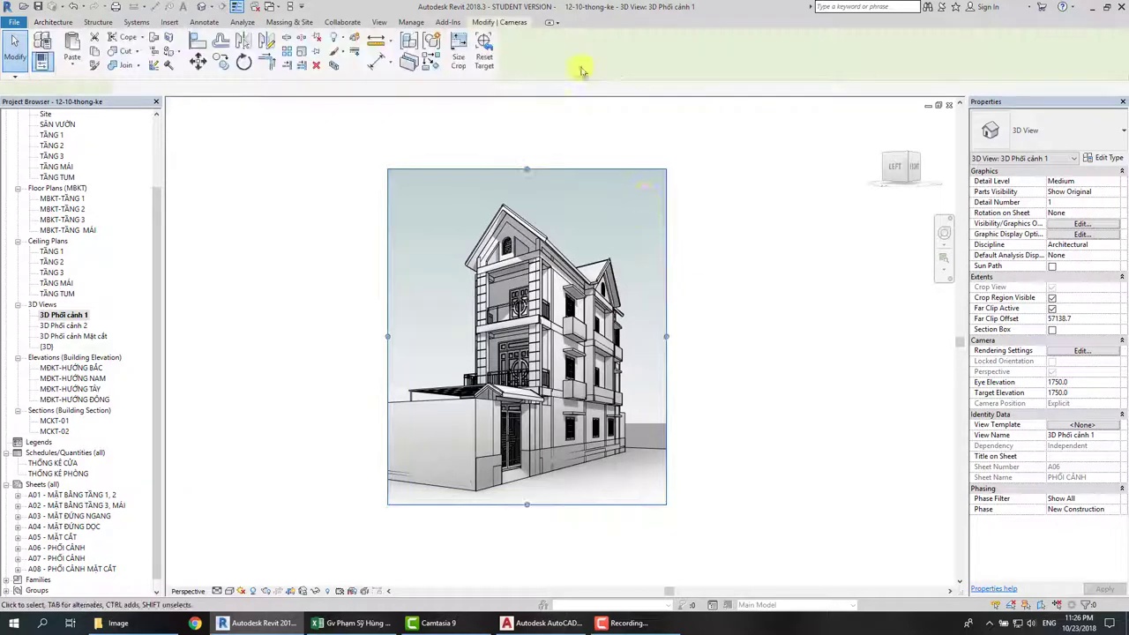
left_click(458, 53)
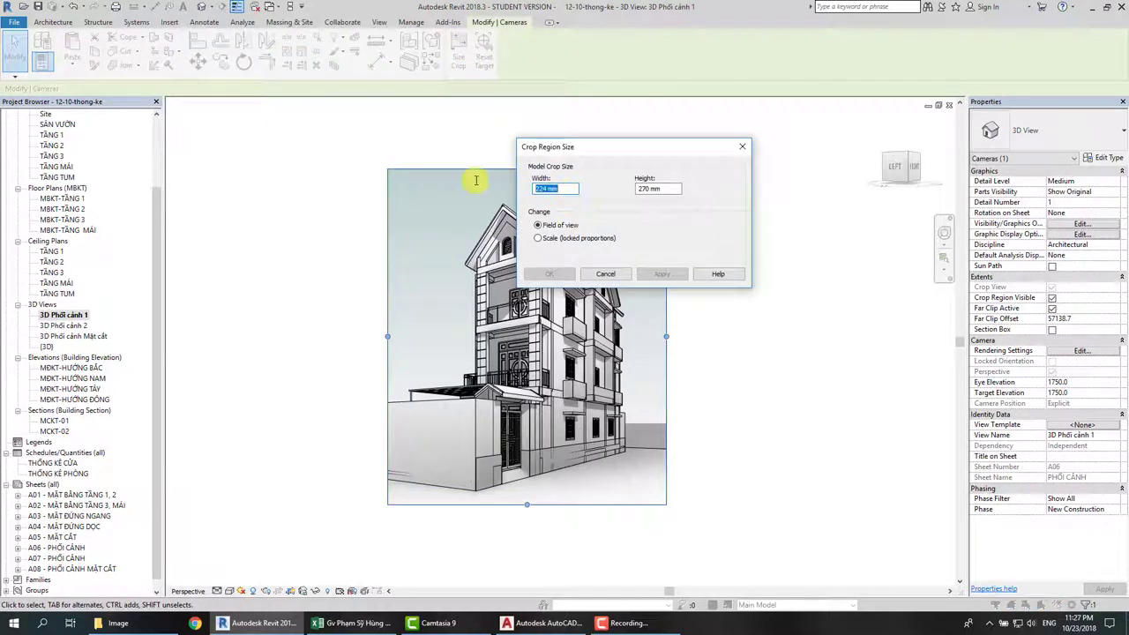
left_click(742, 146)
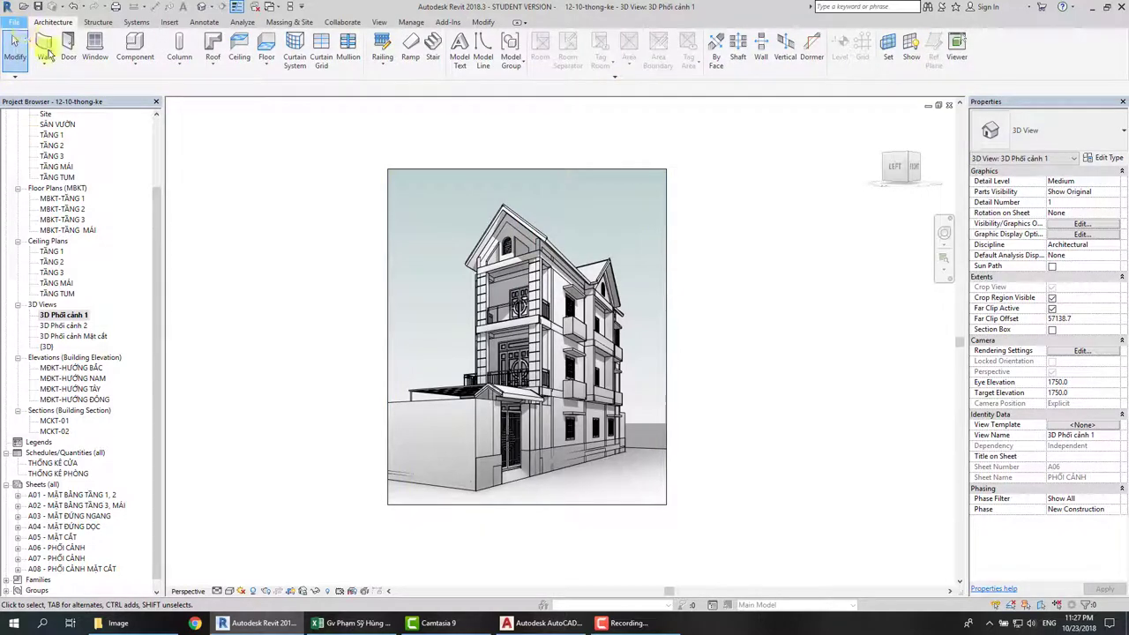
Reopen the image export with selected views and bring up the view set selection.
left_click(14, 22)
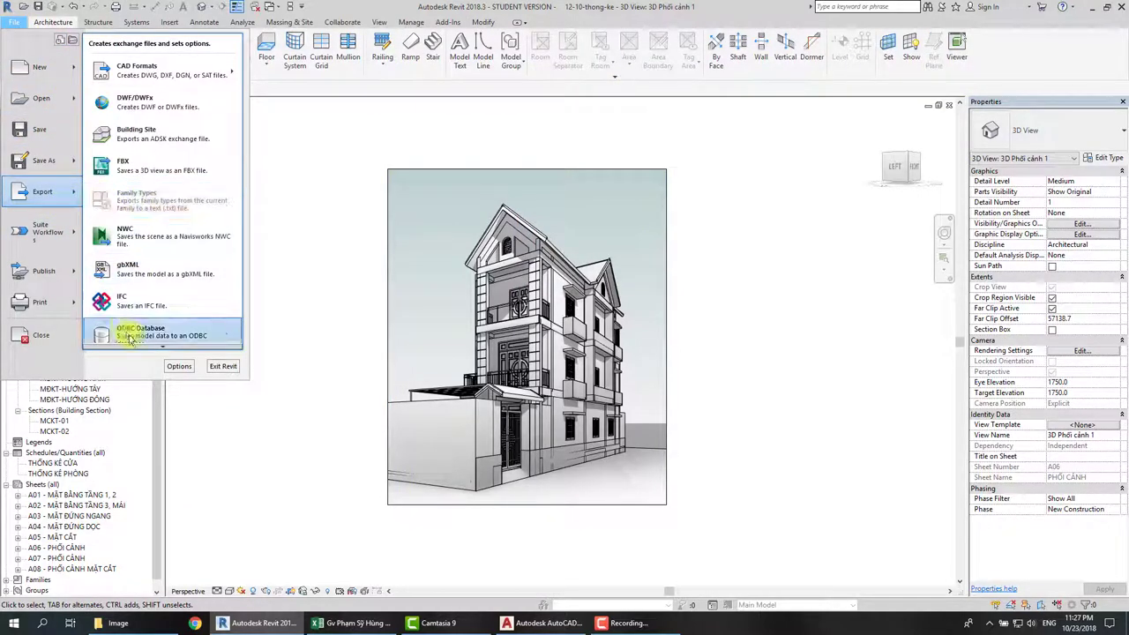
mouse_move(165, 342)
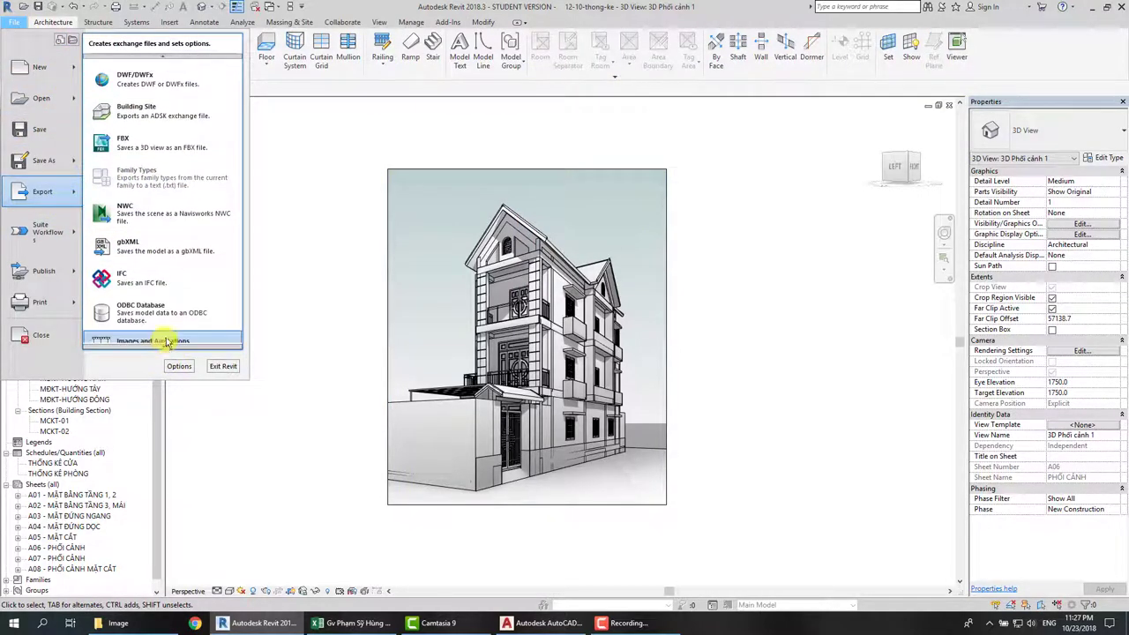
left_click(275, 374)
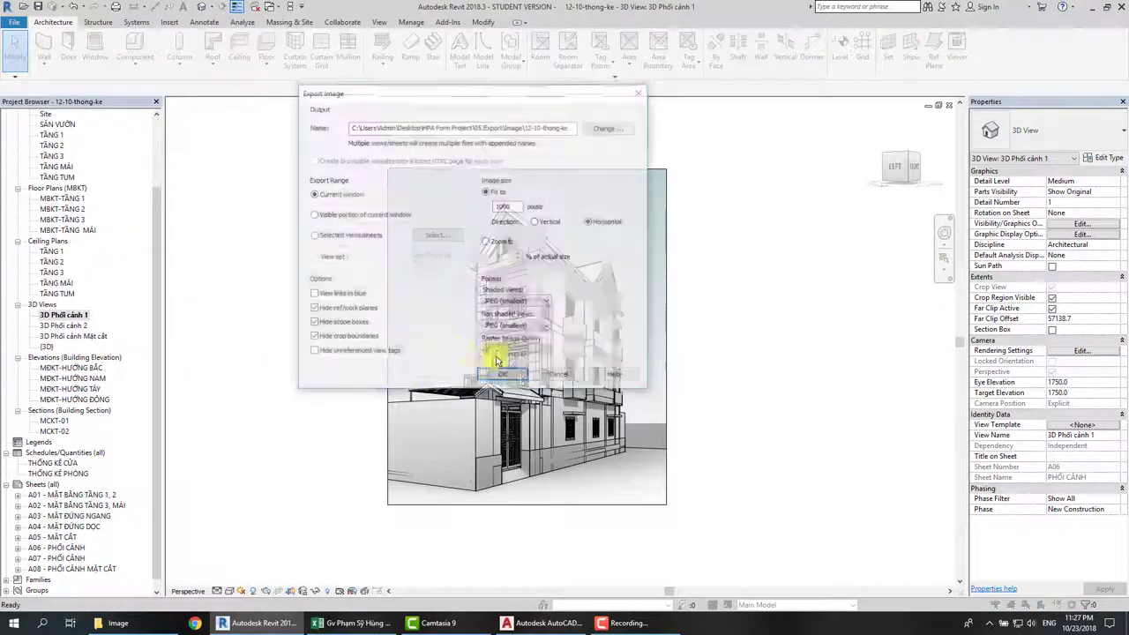
left_click(361, 235)
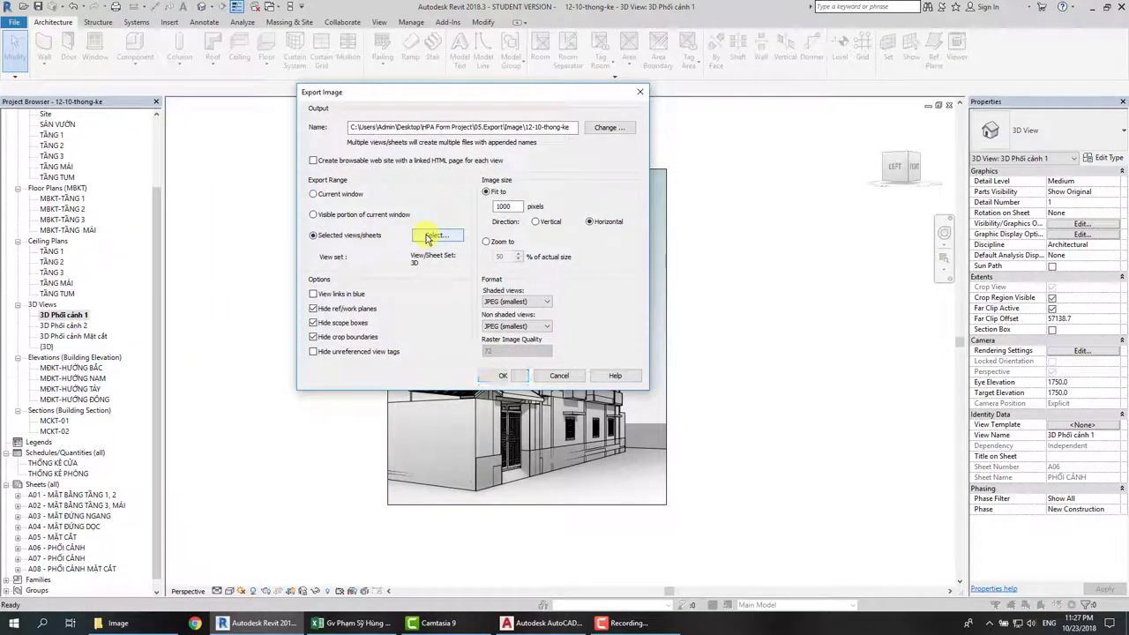
left_click(436, 234)
scroll(437, 269, "down", 2)
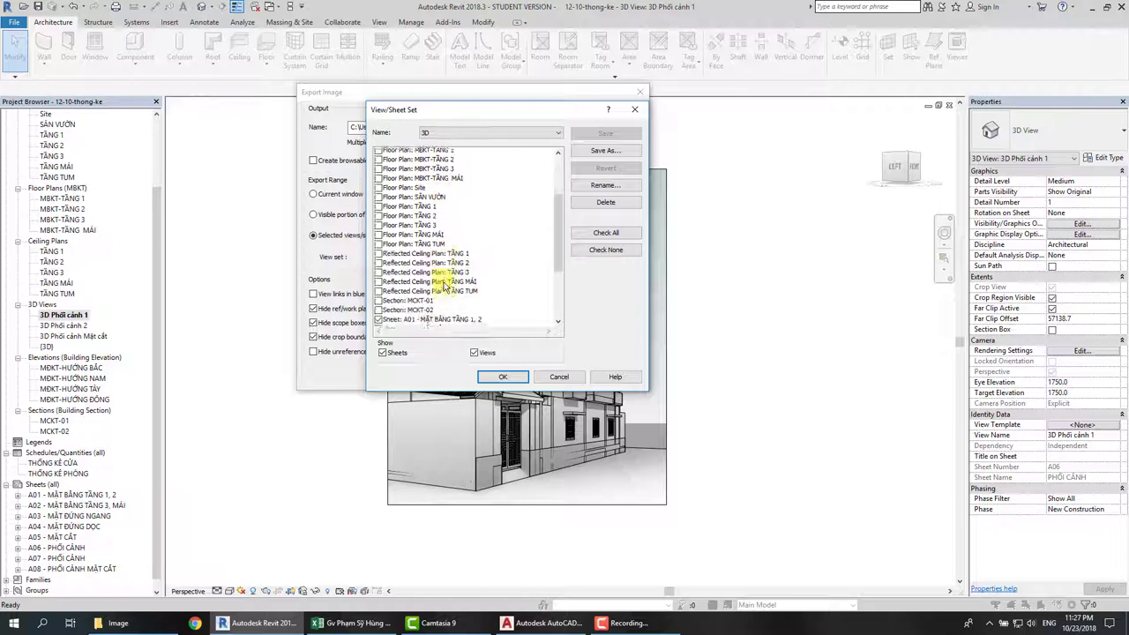
scroll(415, 269, "down", 3)
Uncheck sheets A01–A08, save the 3D view set, and confirm it.
left_click(379, 209)
left_click(378, 218)
left_click(378, 228)
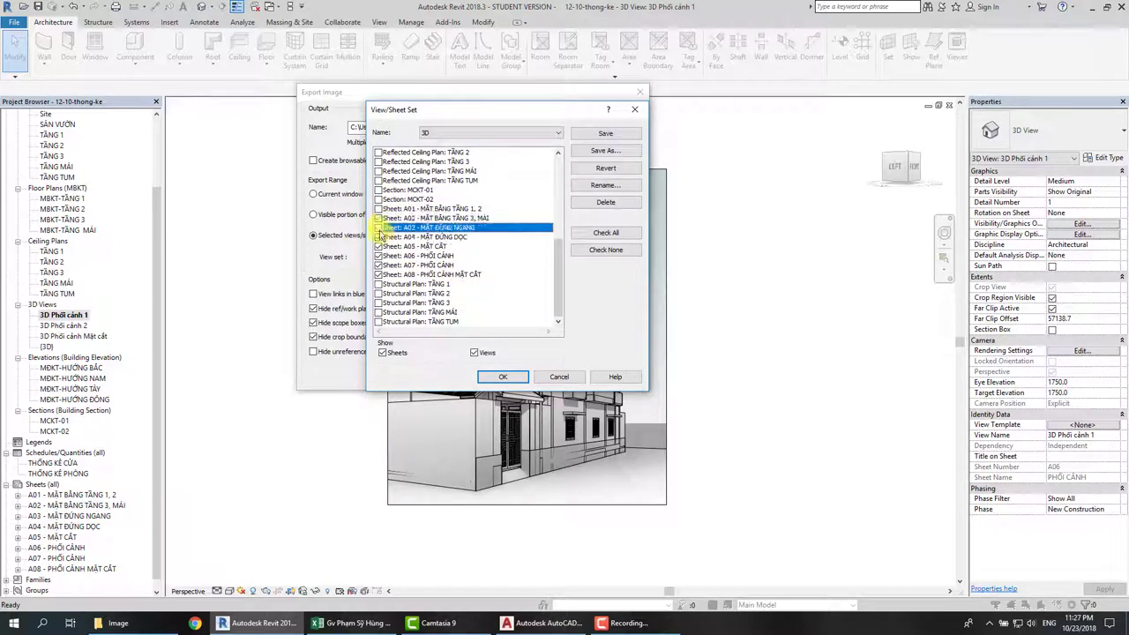
left_click(379, 236)
left_click(379, 246)
left_click(378, 256)
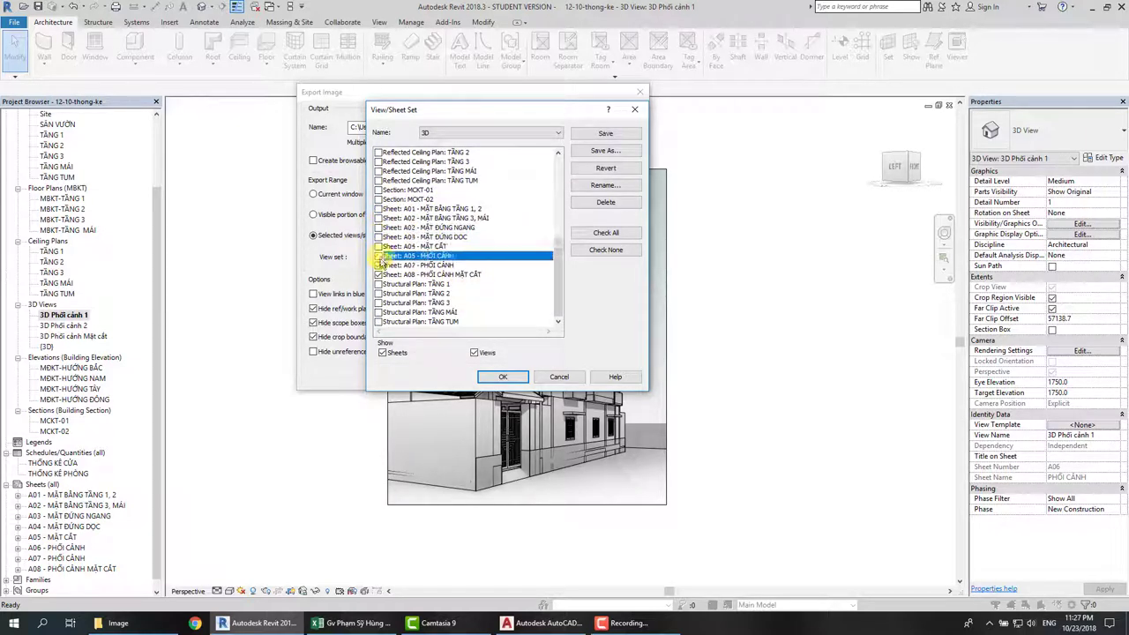
left_click(378, 264)
left_click(378, 274)
left_click(608, 138)
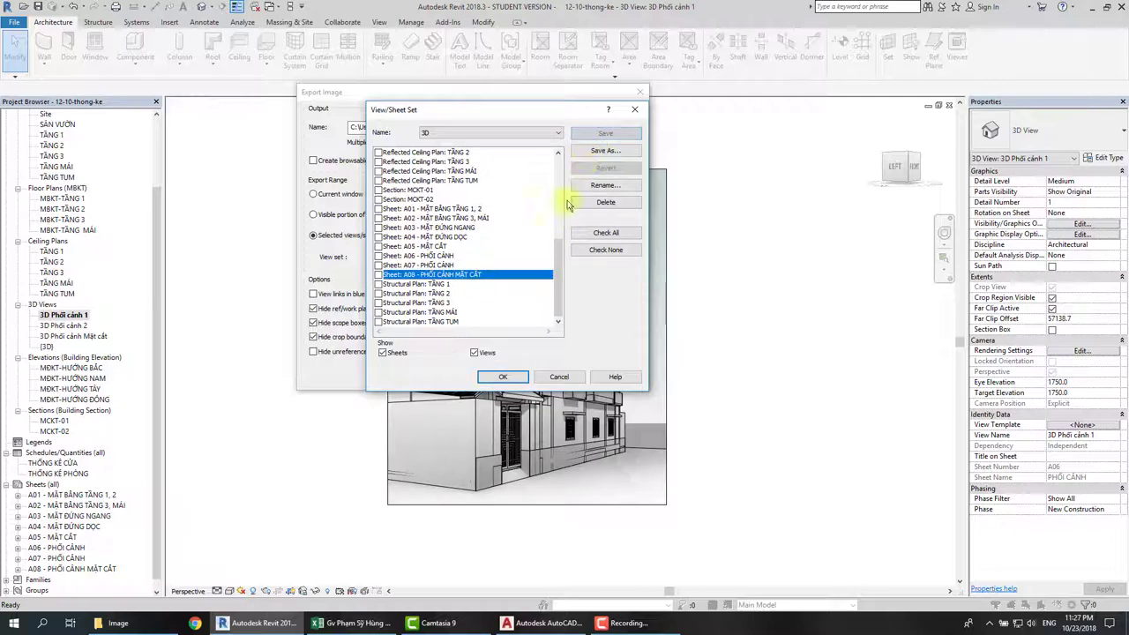
left_click(509, 381)
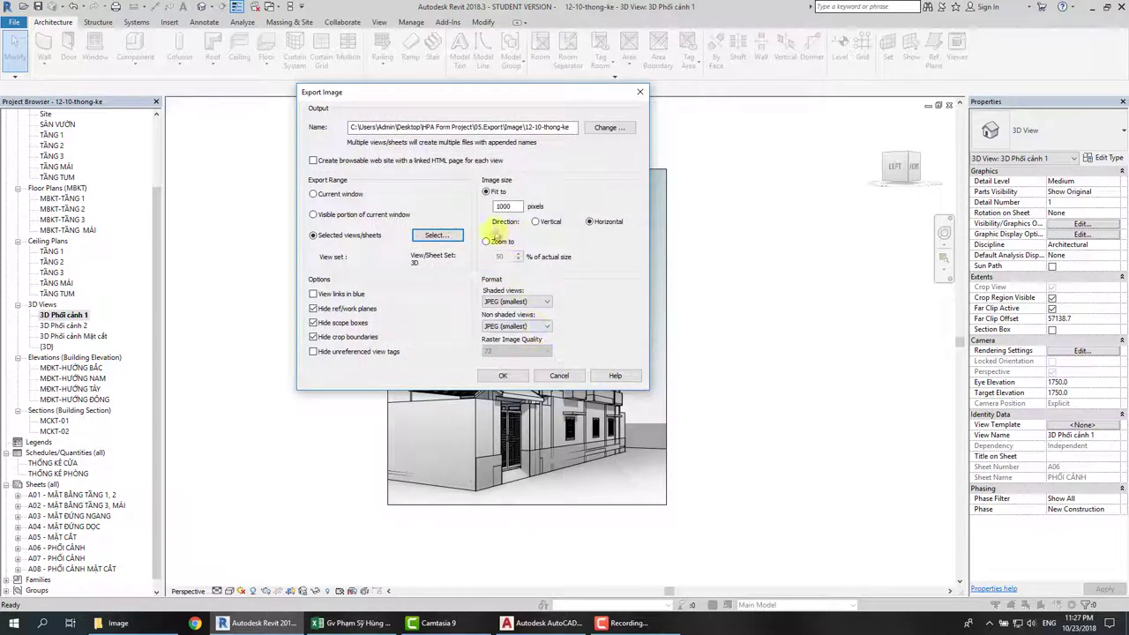
Export the 3D views at 100% zoom and 150 dpi, replacing the existing JPEGs.
left_click(486, 242)
left_click(504, 256)
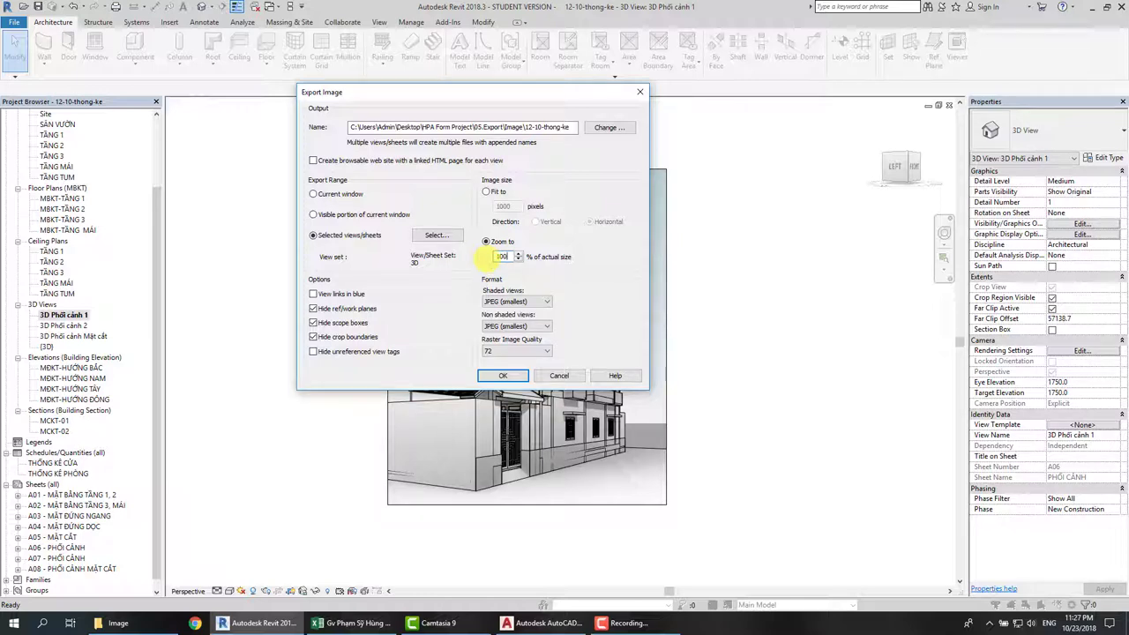
left_click(530, 351)
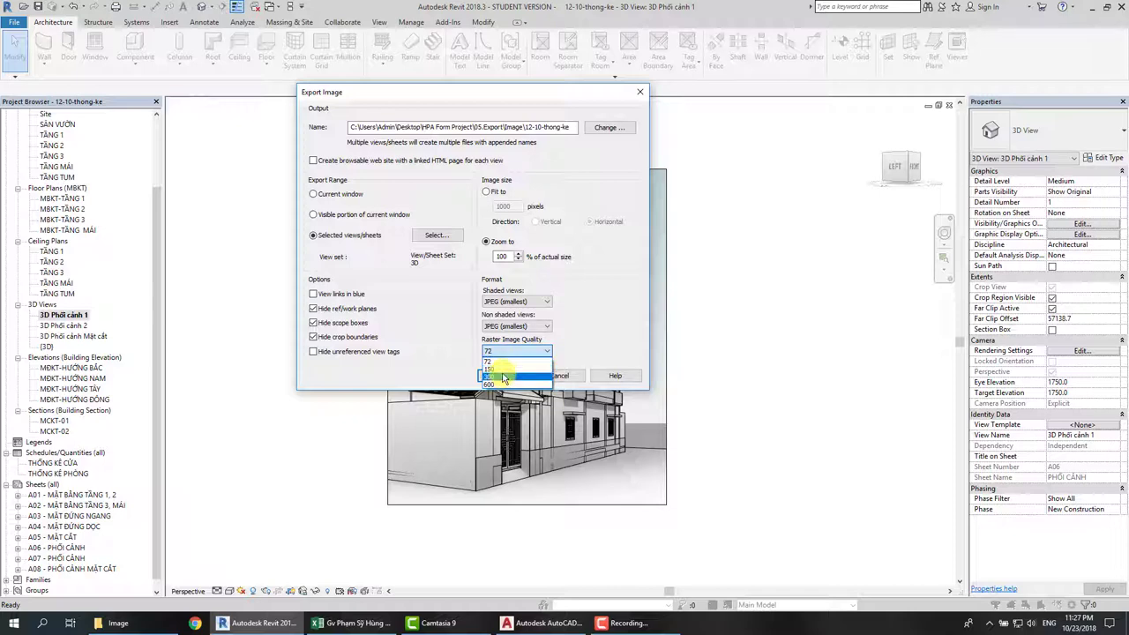
left_click(499, 372)
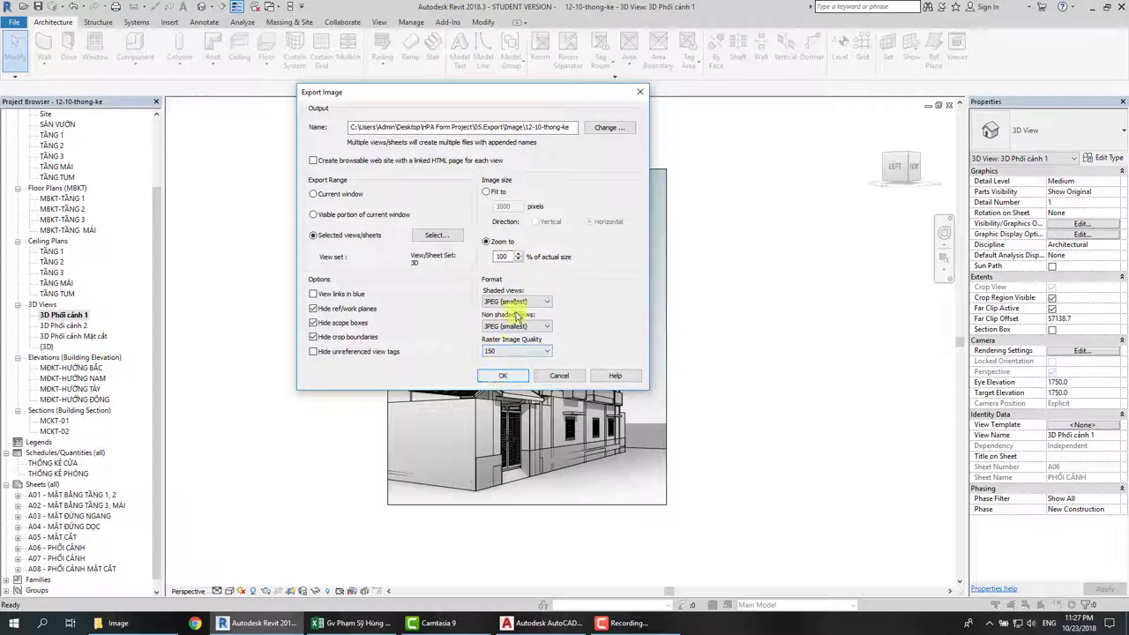
left_click_drag(520, 91, 411, 81)
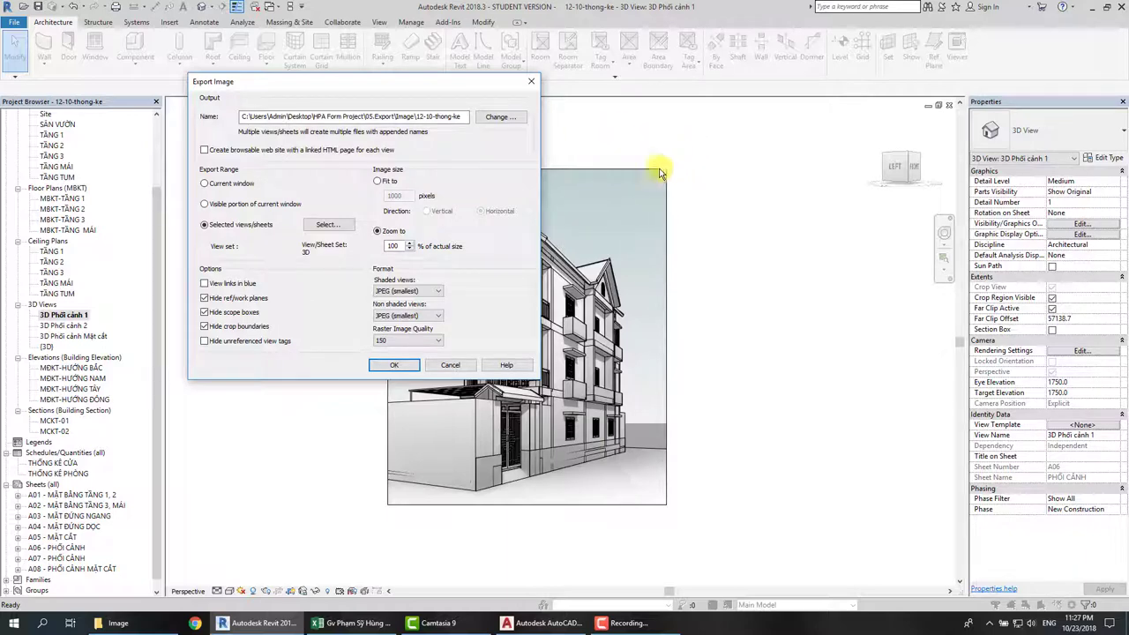
left_click(394, 365)
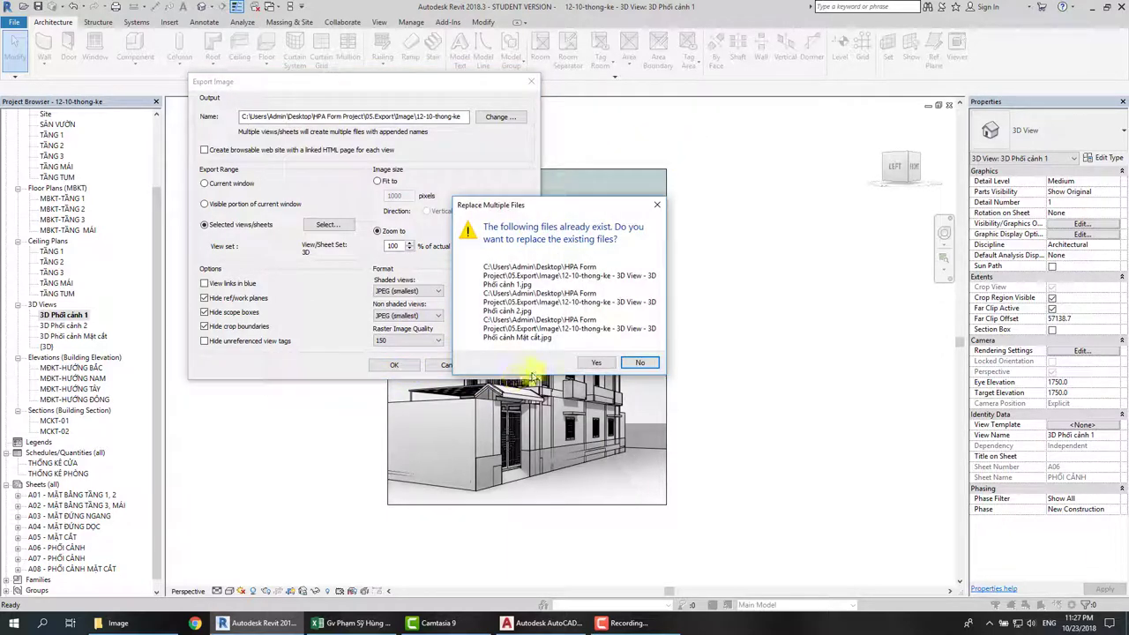
left_click(586, 365)
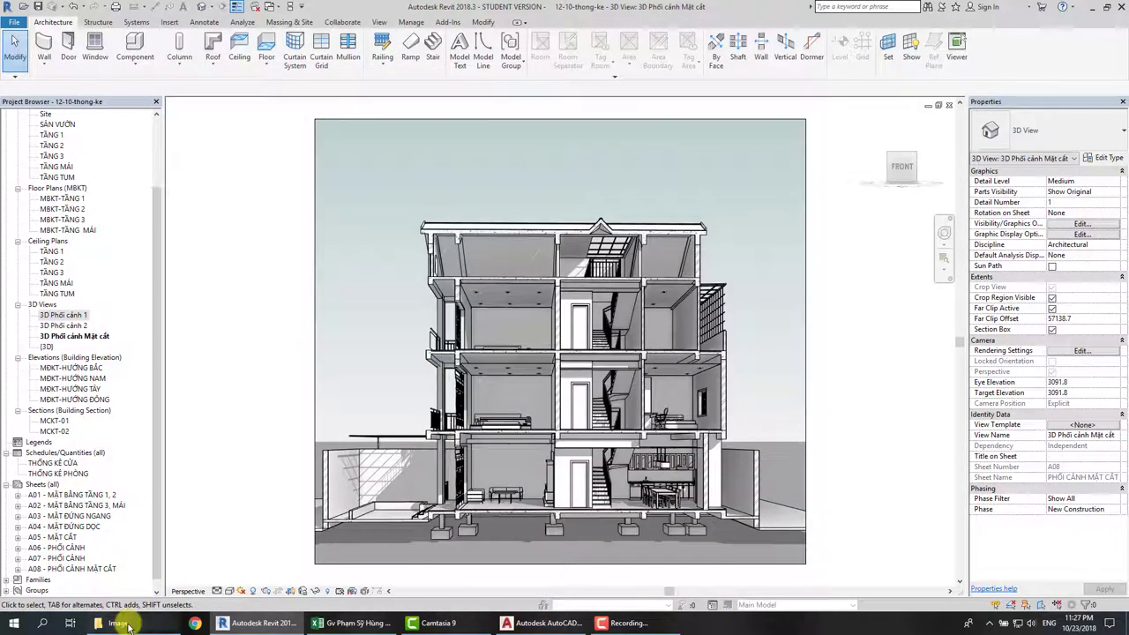
Review all three re-exported 3D view JPEGs in Photos, zooming in, then close it.
left_click(128, 625)
double_click(227, 113)
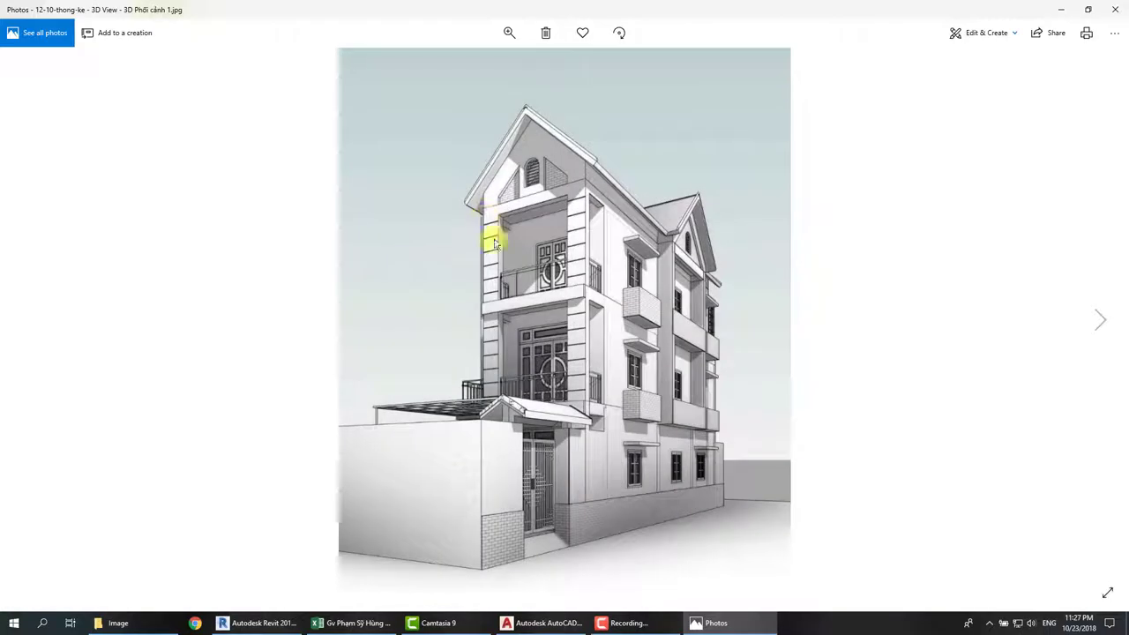
scroll(605, 297, "up", 2)
scroll(603, 310, "up", 3)
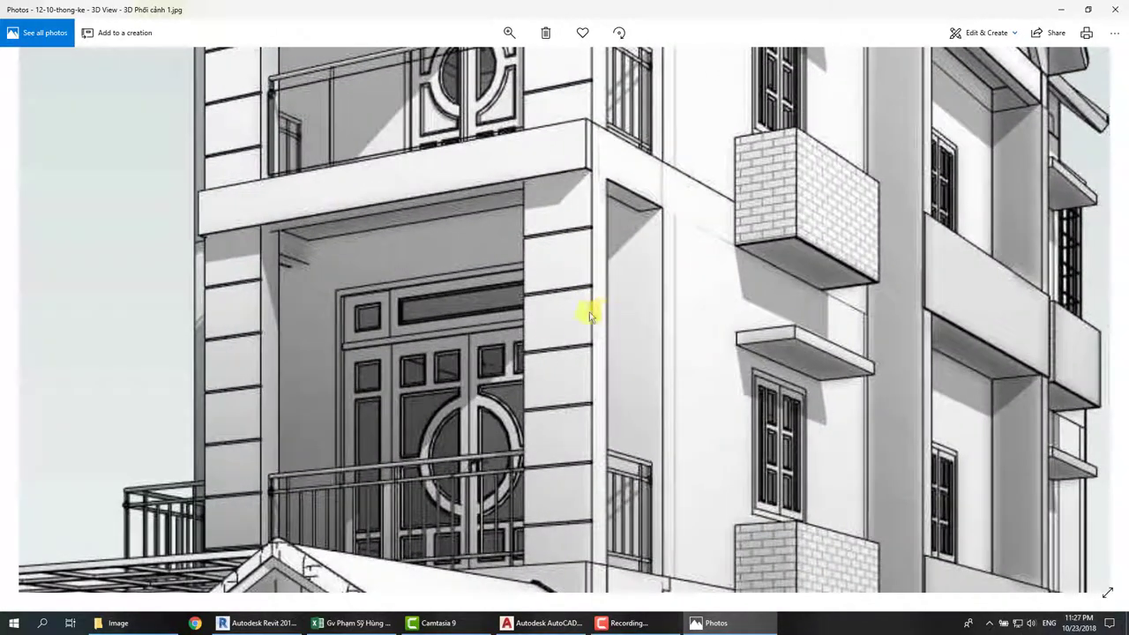
scroll(540, 338, "down", 5)
key("Right")
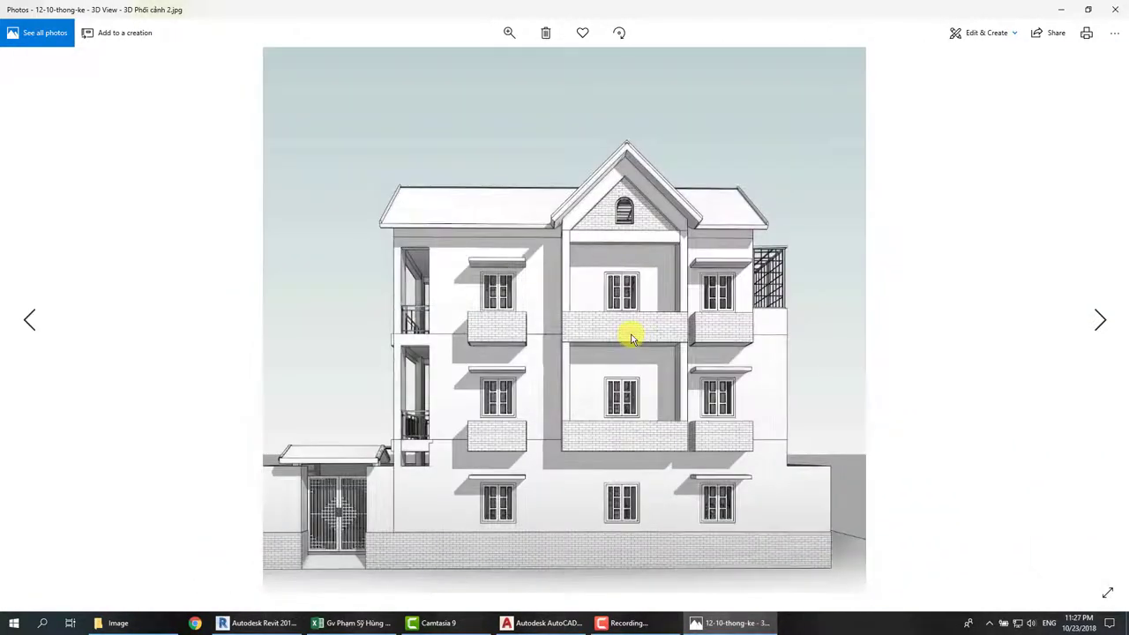
key("Right")
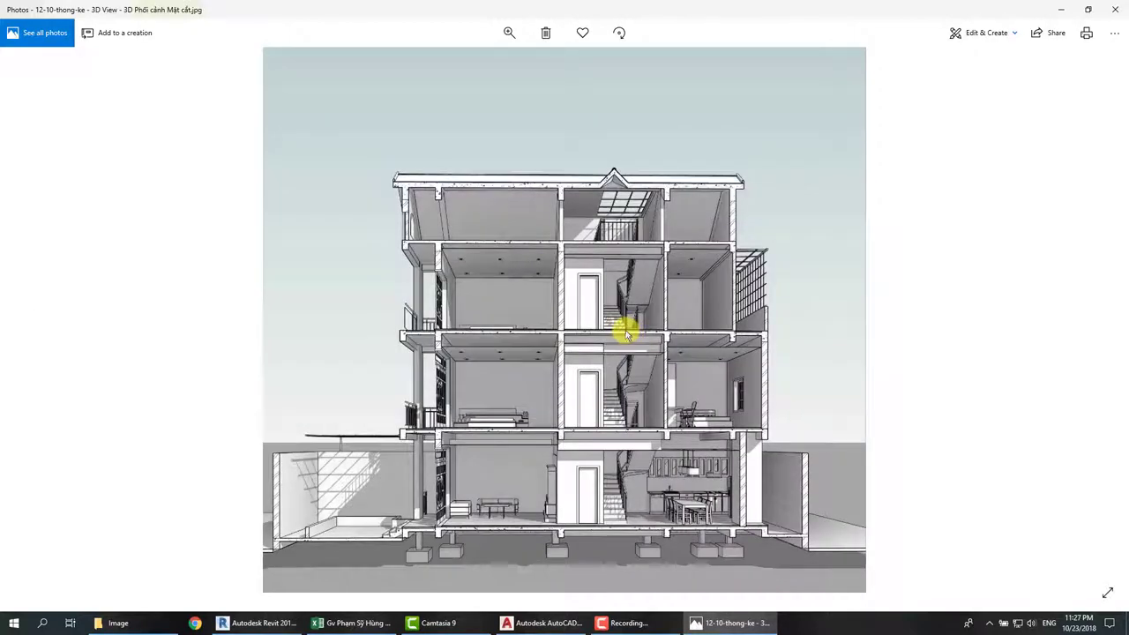
scroll(624, 333, "up", 1)
scroll(624, 324, "up", 2)
scroll(620, 323, "up", 2)
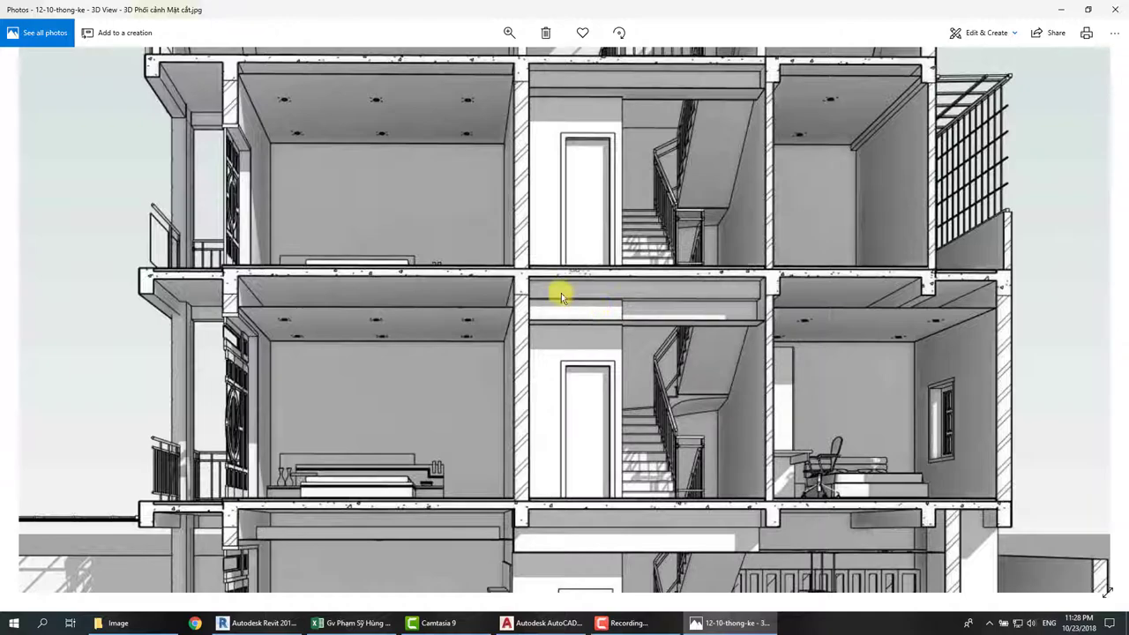
scroll(549, 292, "down", 3)
scroll(544, 292, "down", 2)
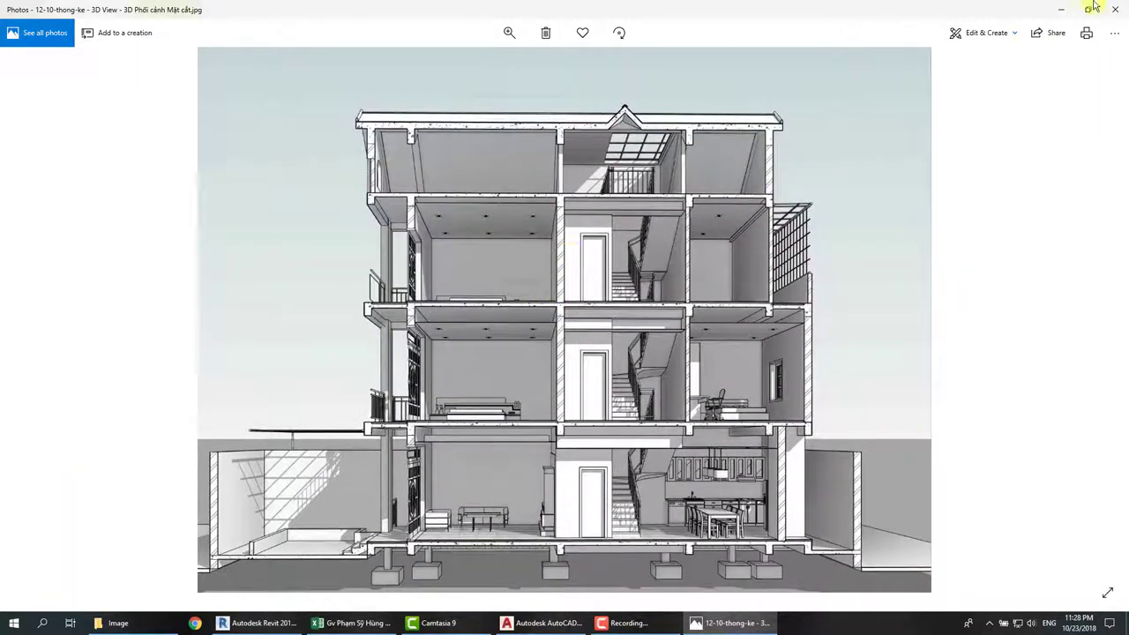
left_click(1122, 11)
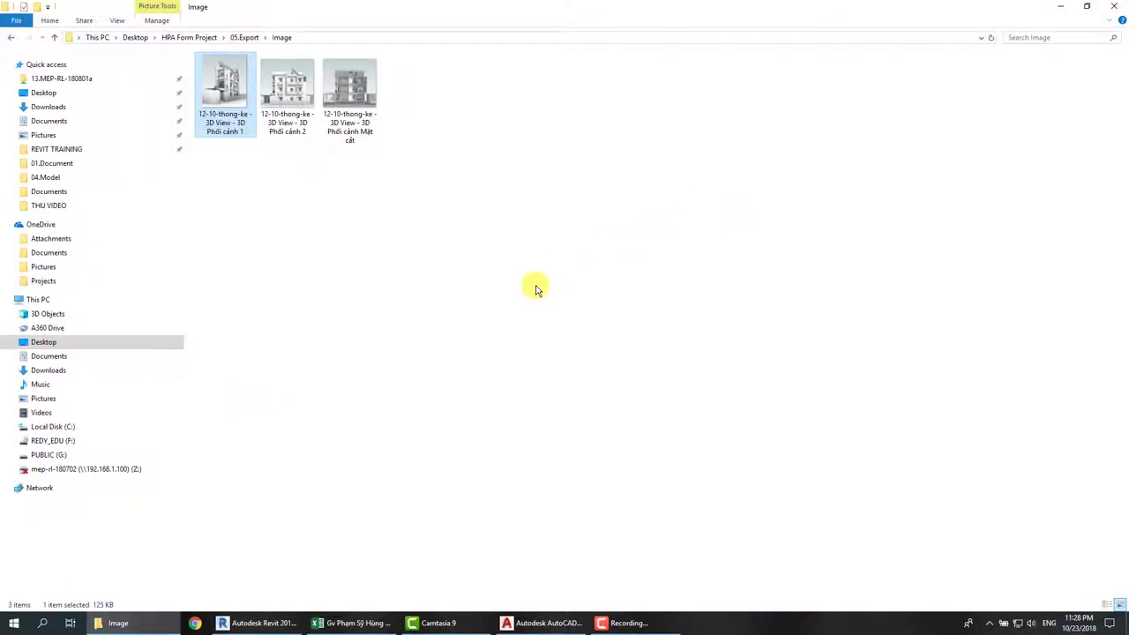